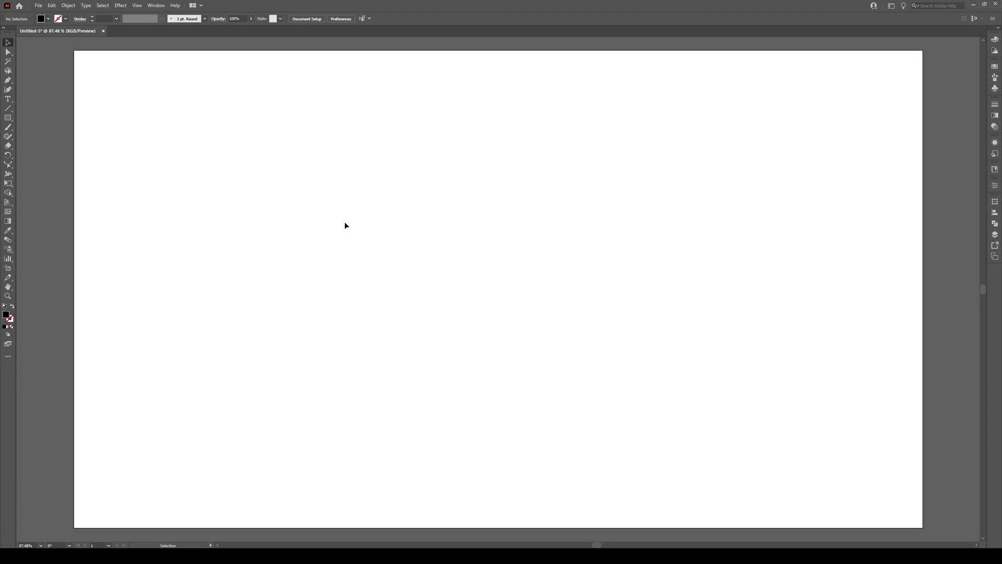
Create a filled 500 x 500 pt rectangular grid with 20 horizontal and 20 vertical dividers on the artboard
click(9, 110)
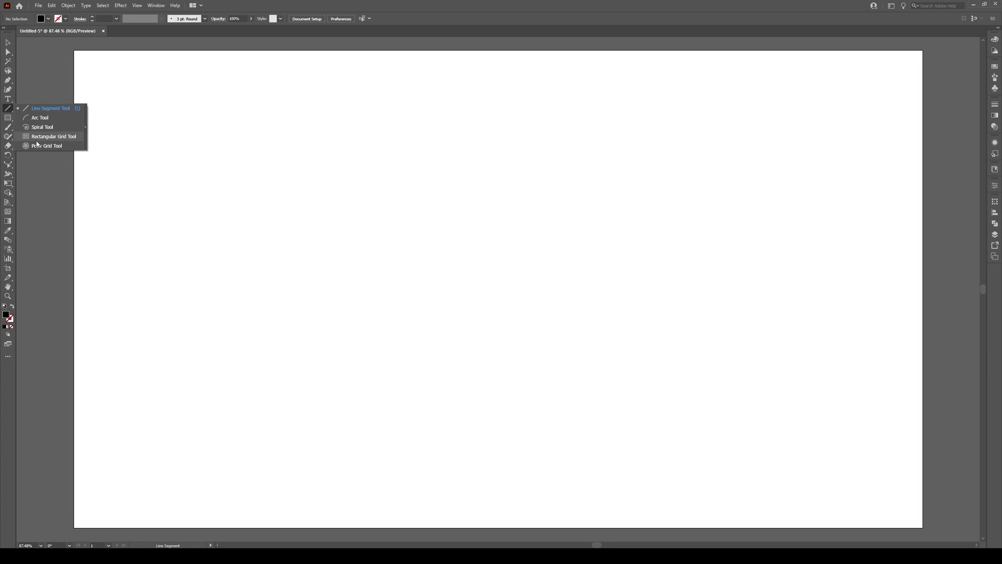
click(39, 136)
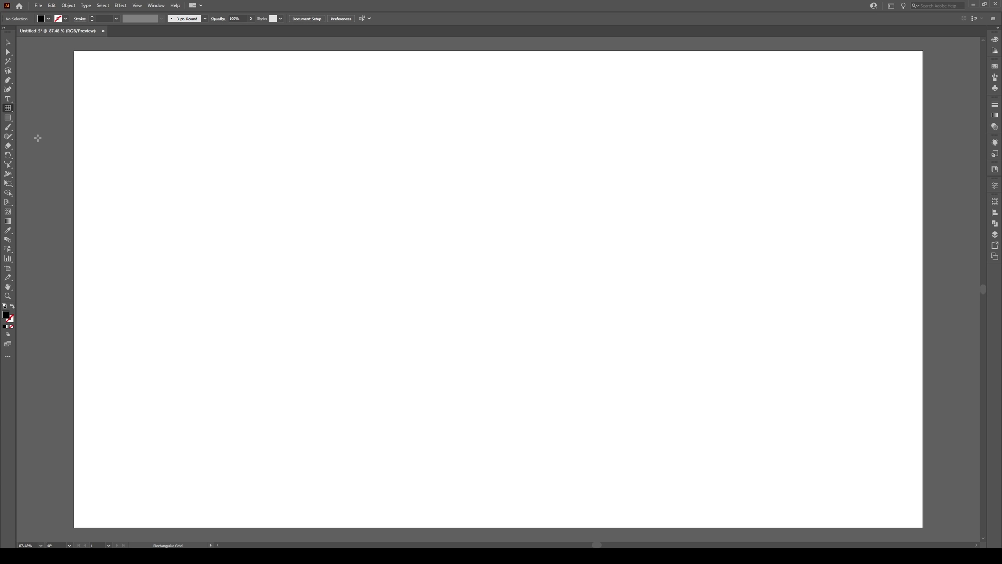
click(391, 194)
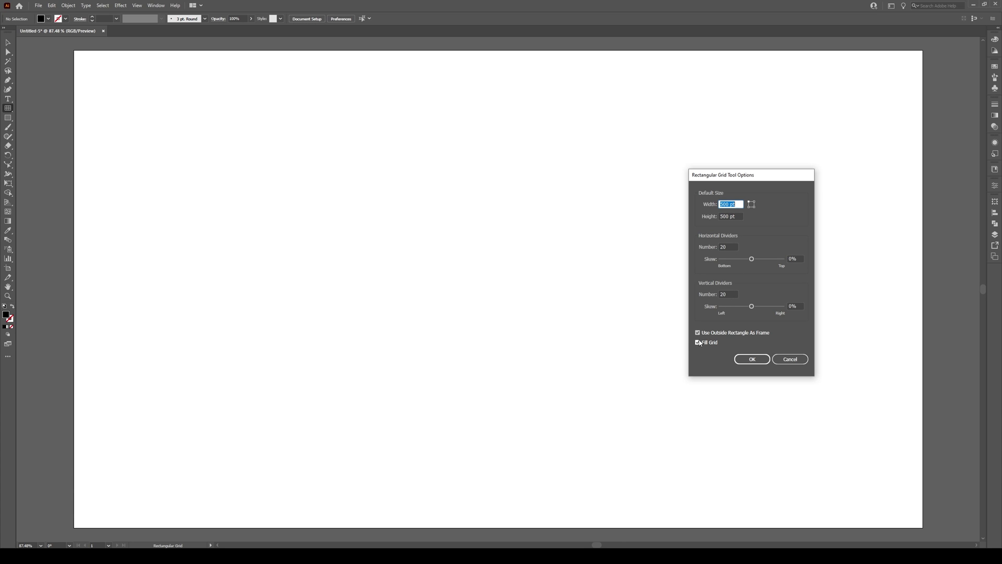
click(753, 360)
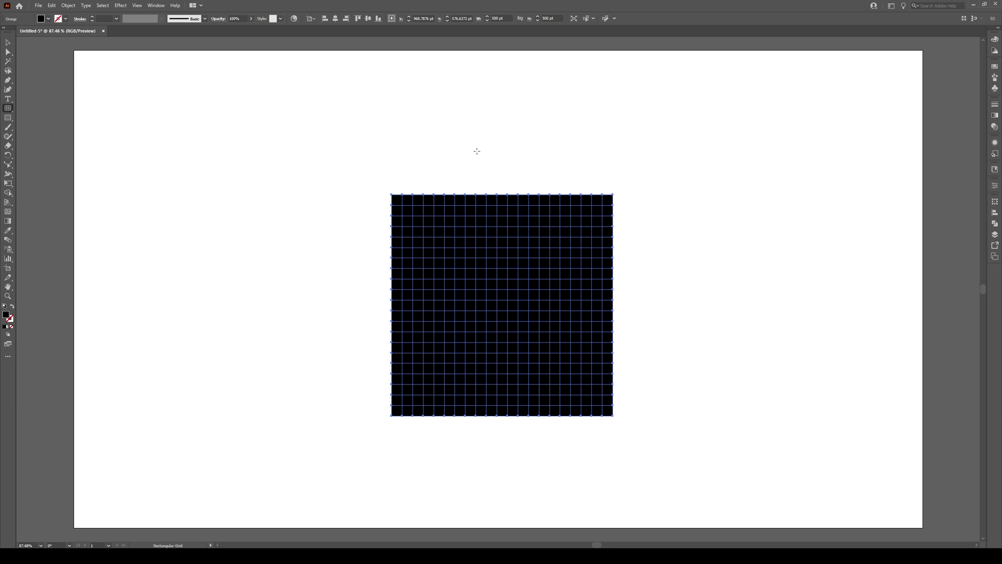
Split the grid into individual squares with Pathfinder Divide and ungroup the result so each square can be selected separately
key(v)
click(995, 224)
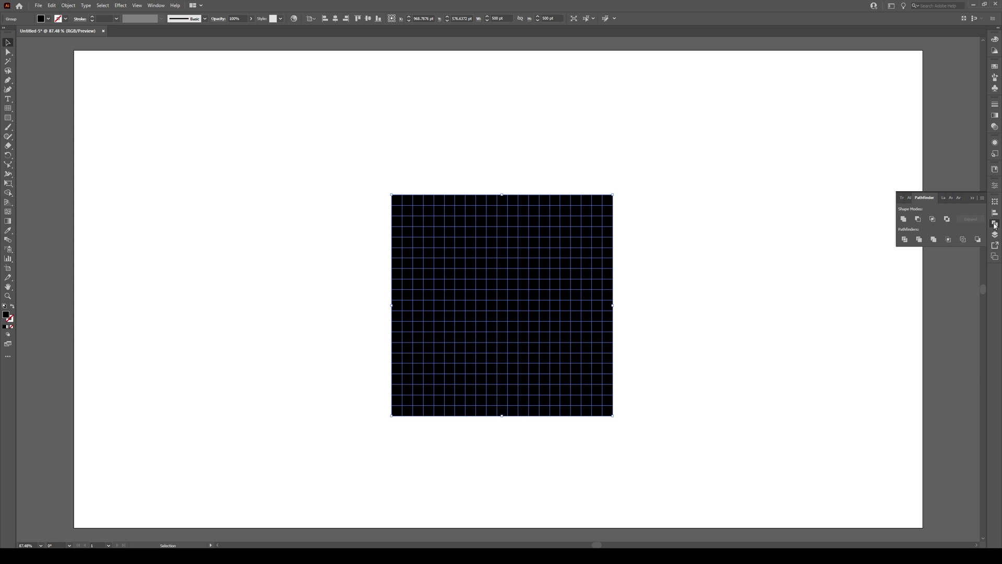
click(905, 240)
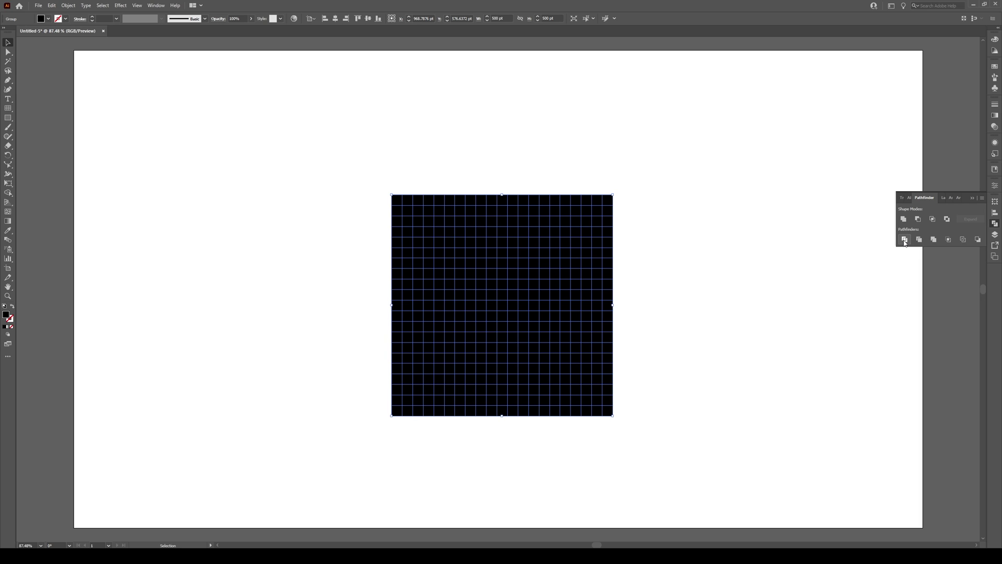
right_click(453, 268)
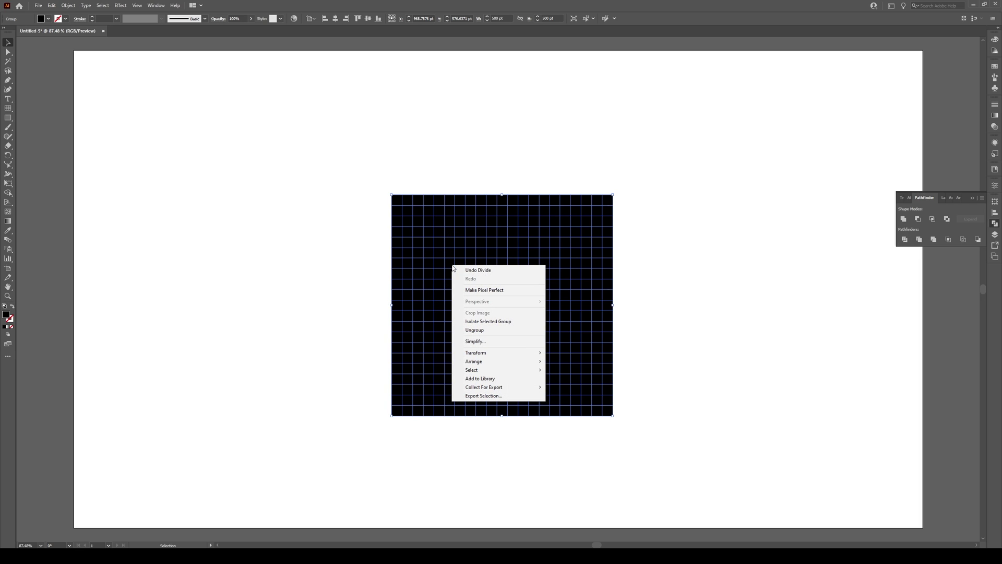
click(482, 330)
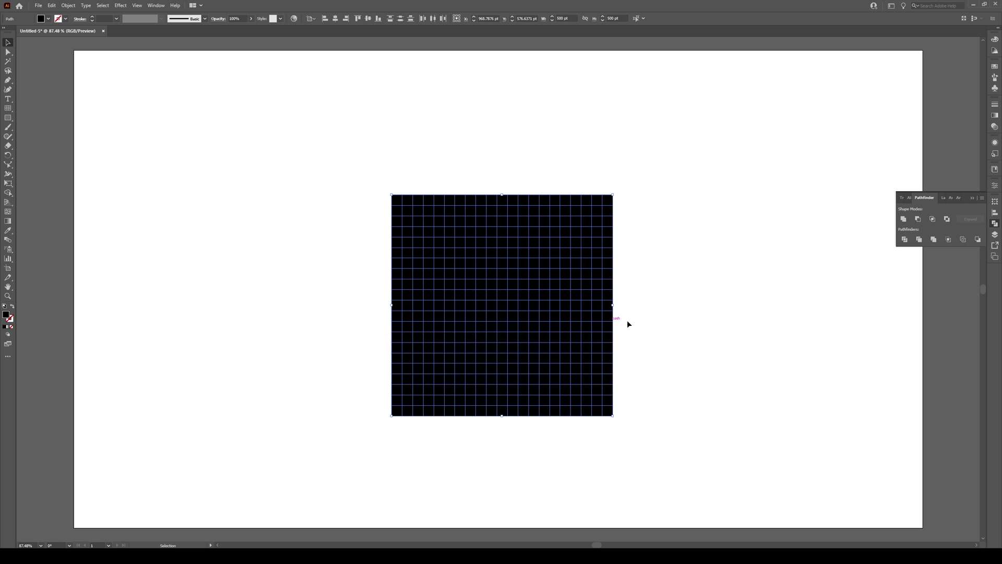
click(634, 318)
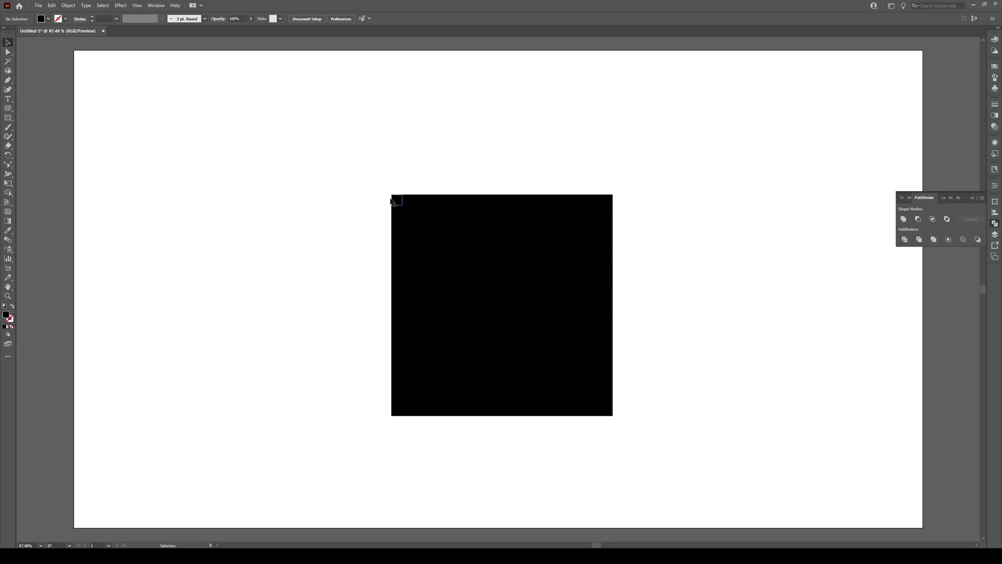
click(540, 339)
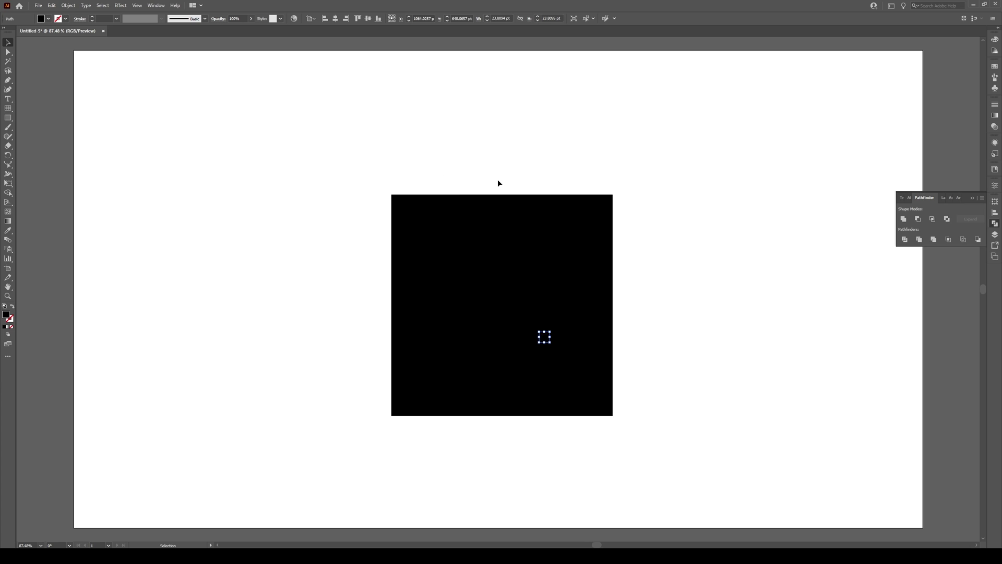
click(417, 231)
click(970, 198)
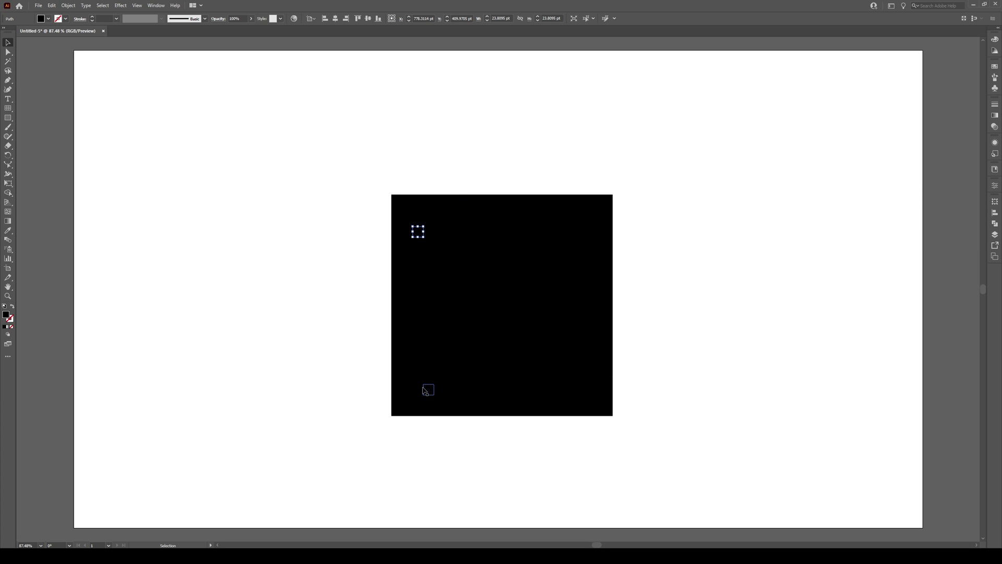
Delete the four squares that sit one cell diagonally inside the corners of the grid
click(409, 400)
key(Delete)
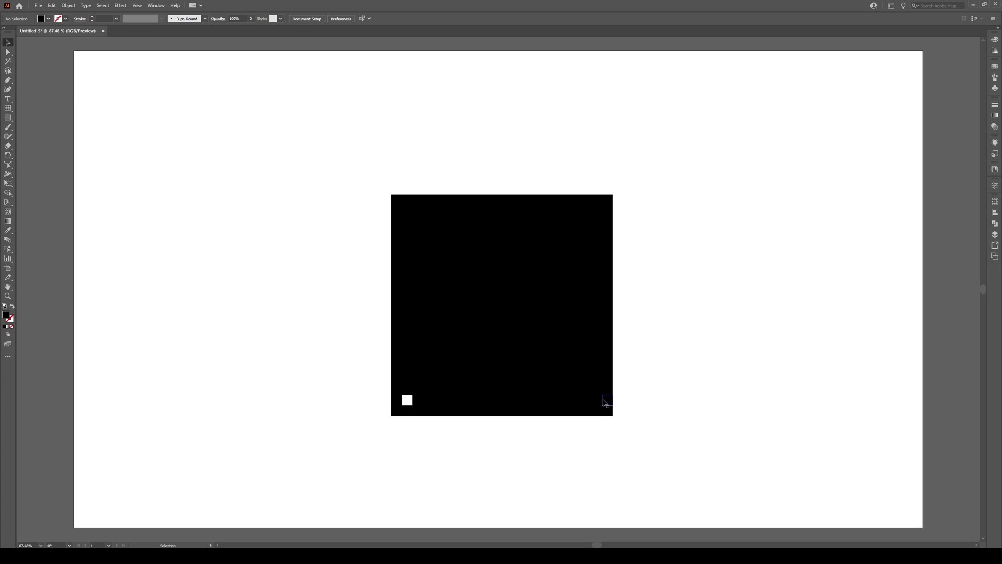
click(599, 402)
key(Delete)
click(598, 211)
key(Delete)
click(407, 211)
key(Delete)
Delete squares near the grid's lower-left corner to carve two stepped maze passages
drag(413, 407, 454, 406)
click(461, 404)
key(Delete)
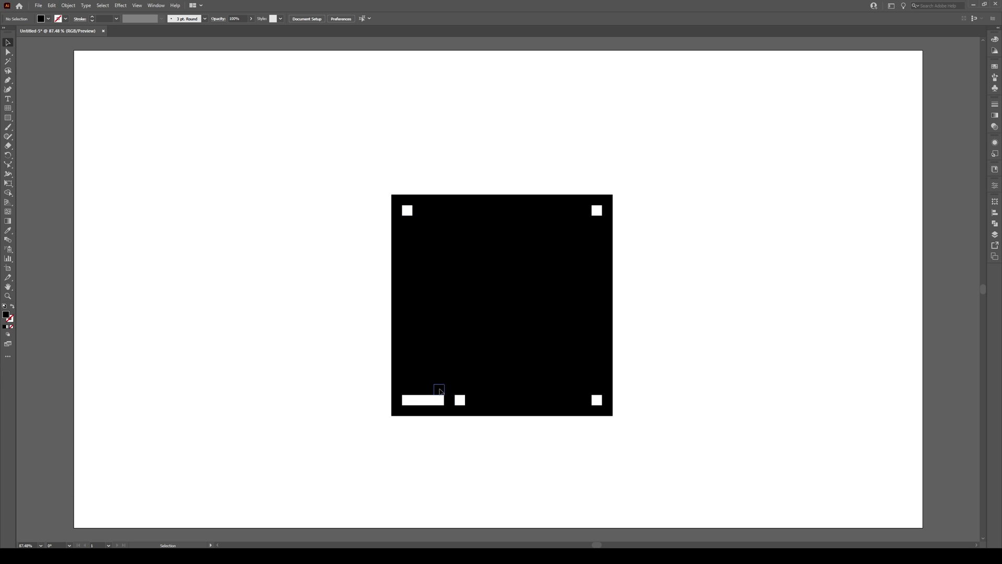
click(438, 388)
key(Delete)
click(439, 379)
key(Delete)
click(451, 381)
click(461, 379)
click(470, 400)
drag(480, 398, 483, 360)
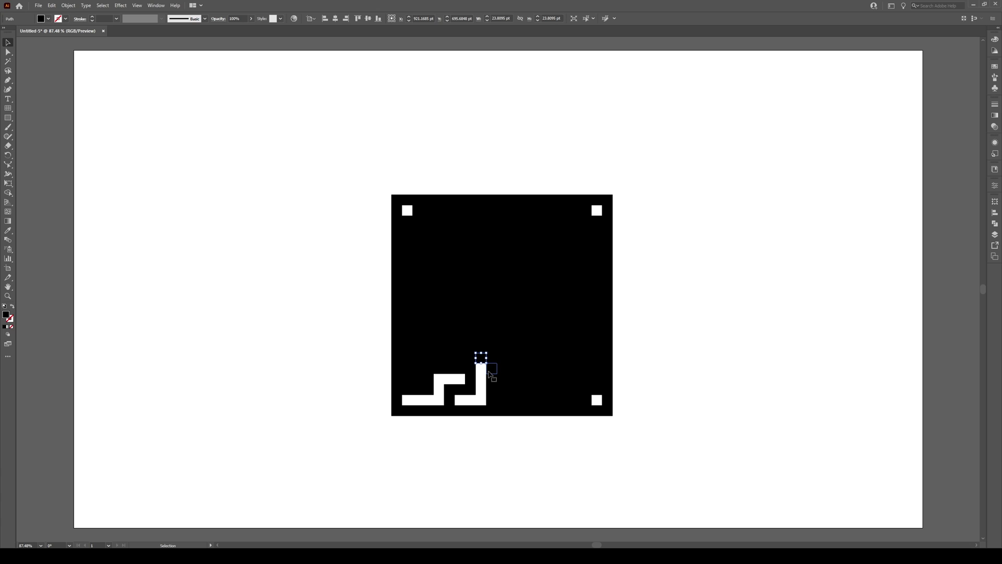
click(492, 369)
Delete squares to carve an L-shaped passage in the lower-right corner and short passages along the grid's upper edge
drag(595, 401, 567, 397)
key(Delete)
click(596, 389)
key(Delete)
click(565, 220)
key(Delete)
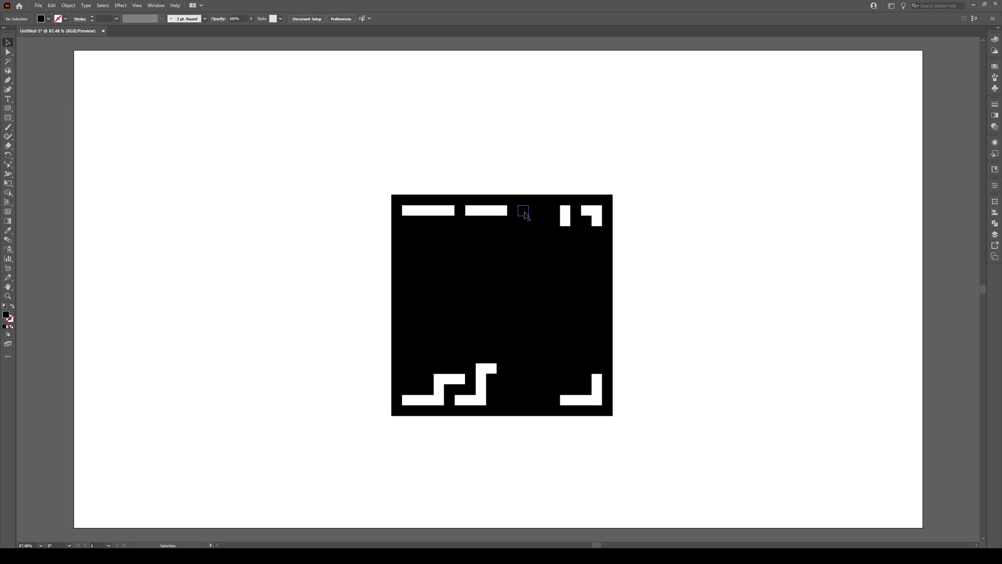
click(524, 211)
key(Delete)
Delete squares along the grid's left edge to carve vertical passages, with a hook below the middle
click(407, 286)
key(Delete)
drag(408, 368, 408, 358)
key(Delete)
click(428, 336)
key(Delete)
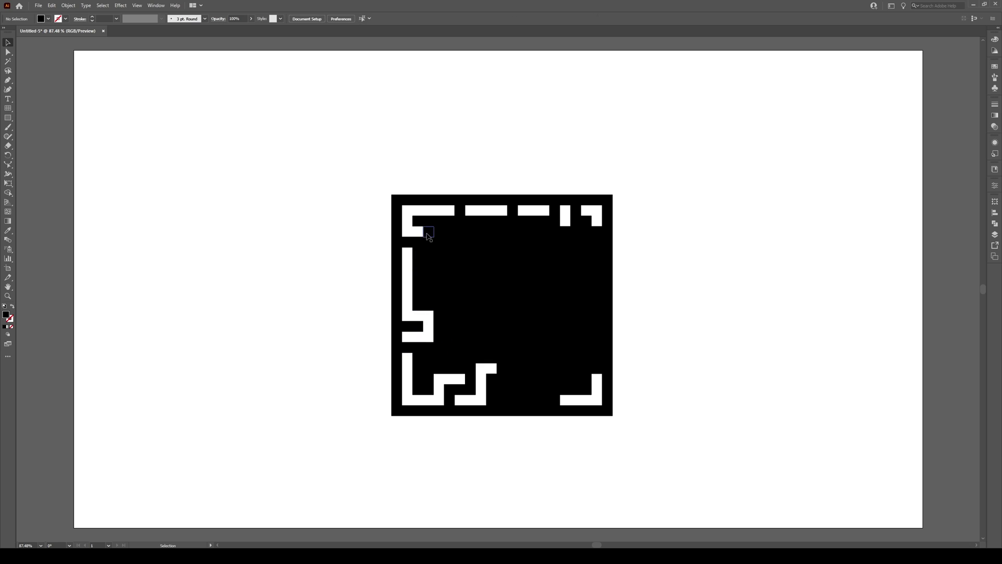
Delete squares in the left half to carve a spiral passage, a branch above it, and a vertical link to the lower-left path
drag(428, 231, 428, 253)
key(Delete)
key(Delete)
mouse_move(418, 295)
mouse_down()
mouse_move(472, 315)
mouse_move(481, 263)
mouse_move(450, 282)
mouse_up()
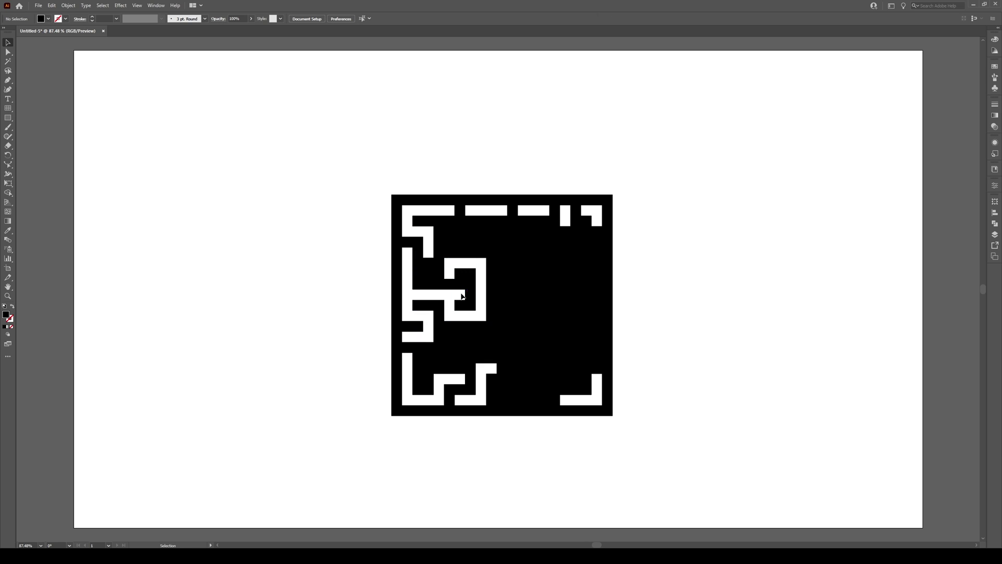
drag(428, 242, 472, 243)
click(480, 231)
key(Delete)
drag(460, 378, 459, 337)
Carve a passage above the lower-left corner and extend the upper-left and upper-middle passages by deleting squares
key(Delete)
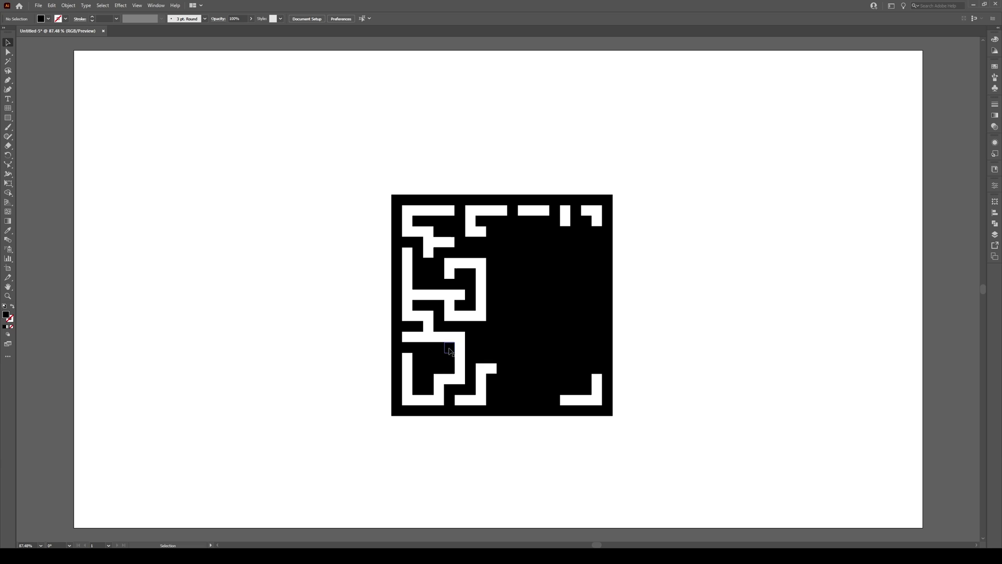
drag(407, 358, 438, 358)
key(Delete)
drag(428, 253, 428, 274)
key(Delete)
click(470, 242)
key(Delete)
click(523, 231)
Delete squares to join the two upper-right vertical passages and carve branching paths through the maze's lower middle
key(Delete)
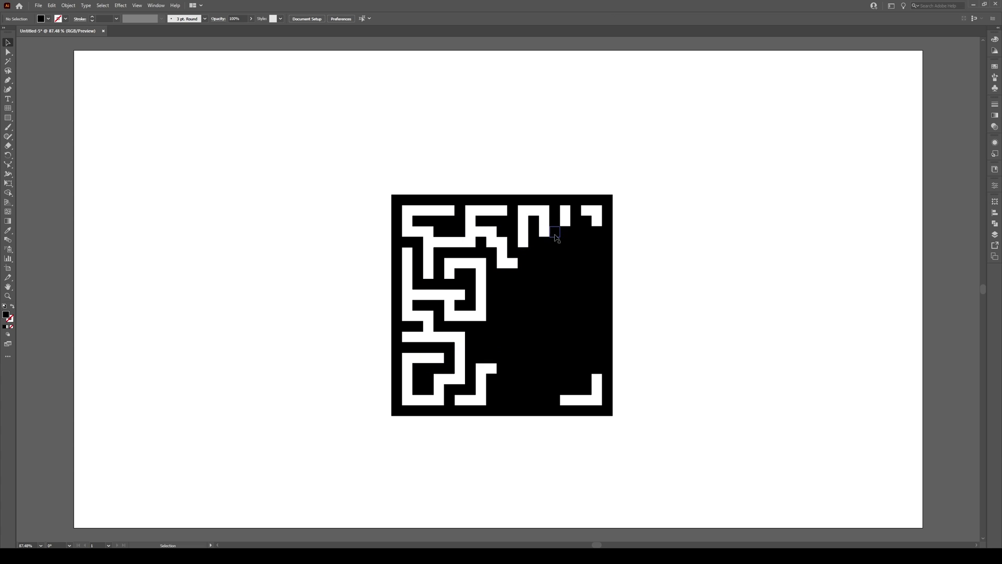
click(555, 242)
key(Delete)
click(543, 399)
key(Delete)
click(522, 379)
key(Delete)
click(492, 347)
Delete squares to extend passages up through the maze's centre and down from its upper-right corner
key(Delete)
click(512, 347)
key(Delete)
click(564, 379)
key(Delete)
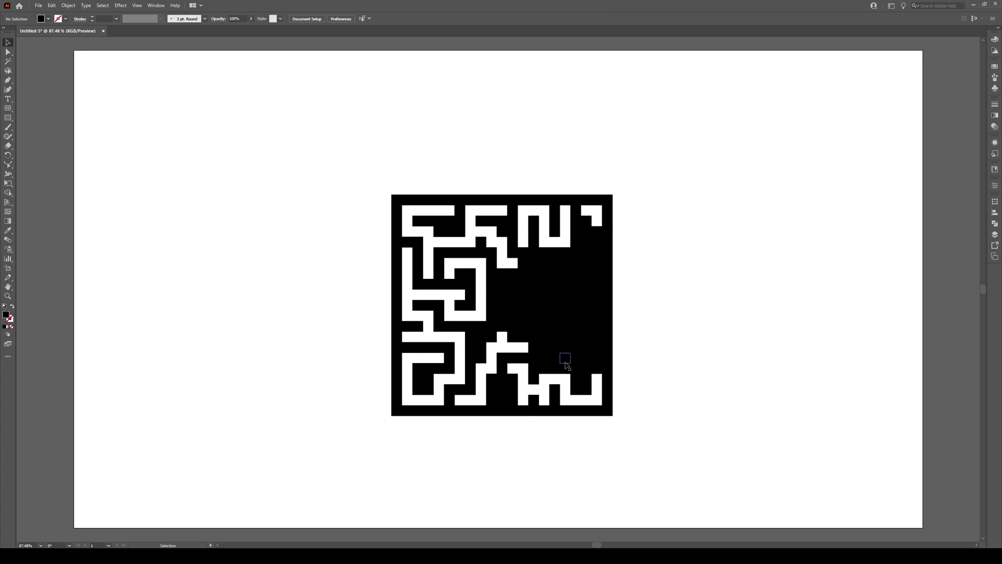
click(502, 326)
Delete the remaining squares needed to carve winding passages through the right half of the maze
key(Delete)
click(596, 231)
key(Delete)
click(523, 263)
key(Delete)
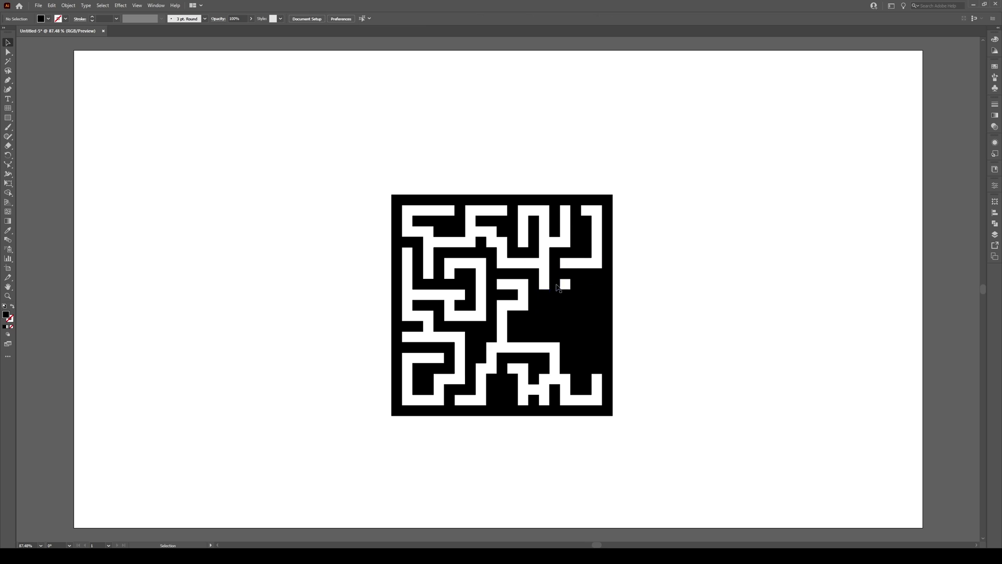
click(565, 295)
Add short dead-end branches around the maze by deleting single squares in the thick wall areas
key(Delete)
click(534, 326)
key(Delete)
click(596, 316)
key(Delete)
click(586, 284)
key(Delete)
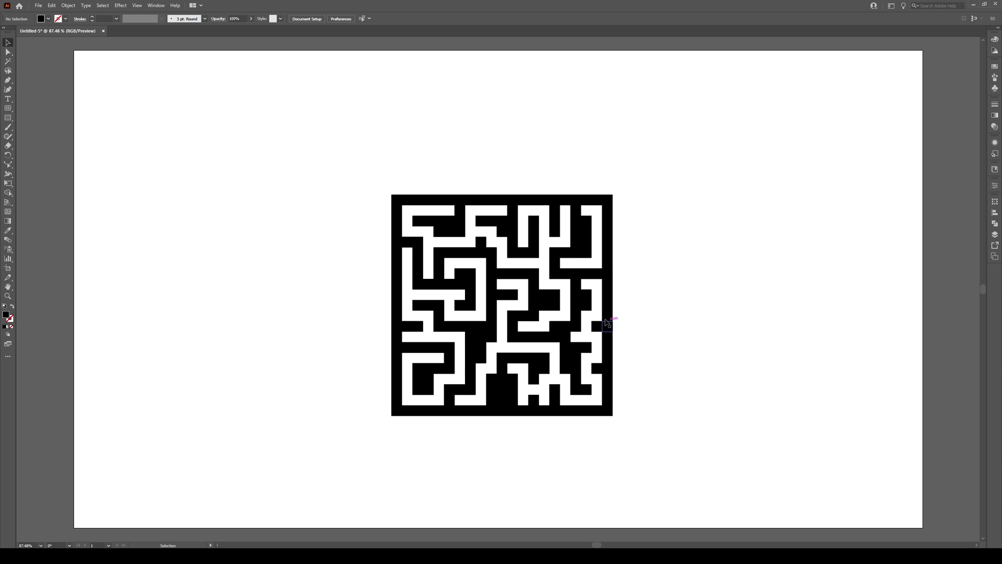
click(481, 327)
Delete a square in the lower-left loop and several in the right-centre wall block to finish the maze paths
key(Delete)
click(586, 241)
key(Delete)
click(449, 232)
key(Delete)
click(565, 358)
key(Delete)
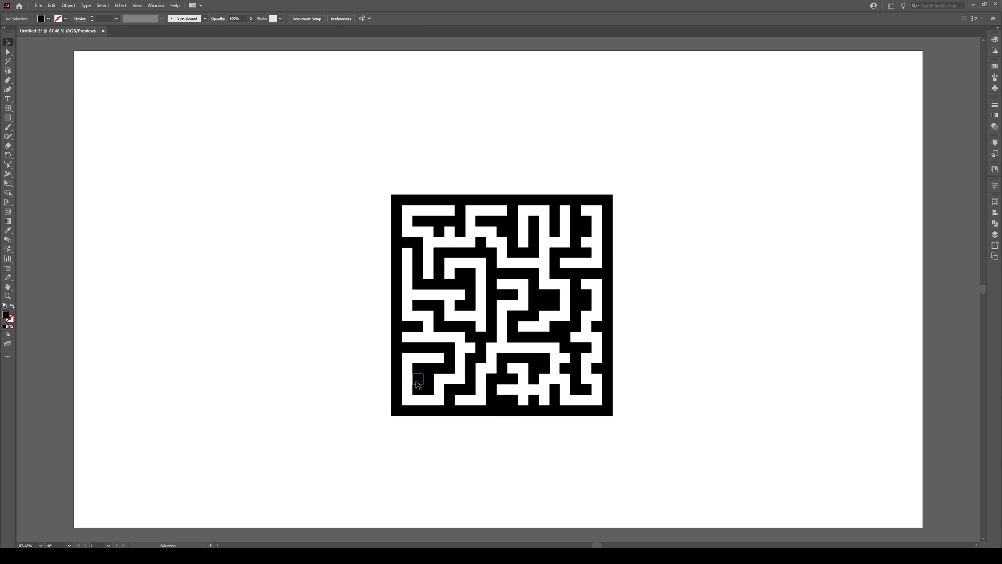
click(418, 379)
key(Delete)
alt+drag(555, 307, 566, 306)
click(544, 305)
key(Delete)
click(544, 295)
key(Delete)
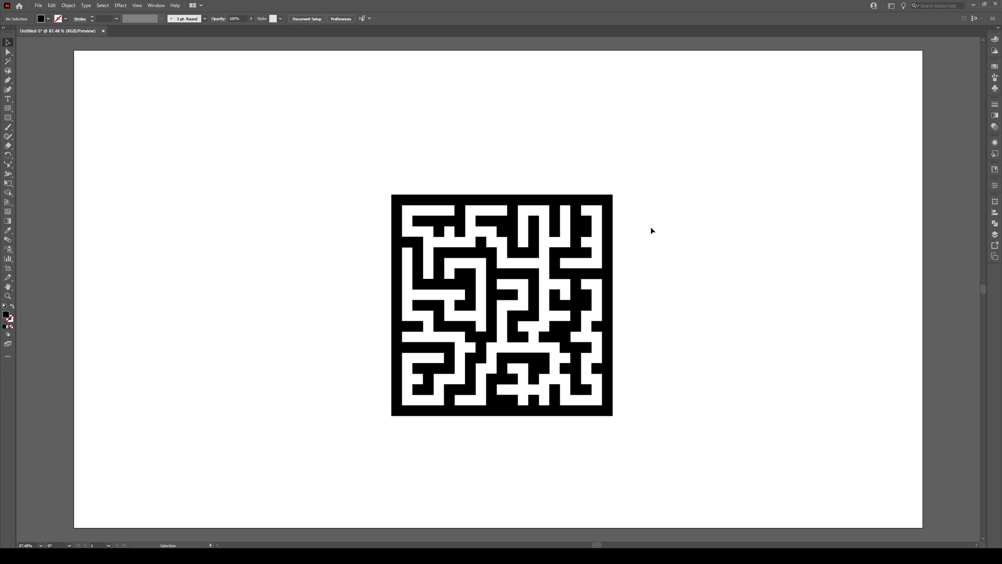
Select the whole maze and place a duplicate of it level with the original, overlapping the artboard's right edge
scroll(627, 271, down, 1)
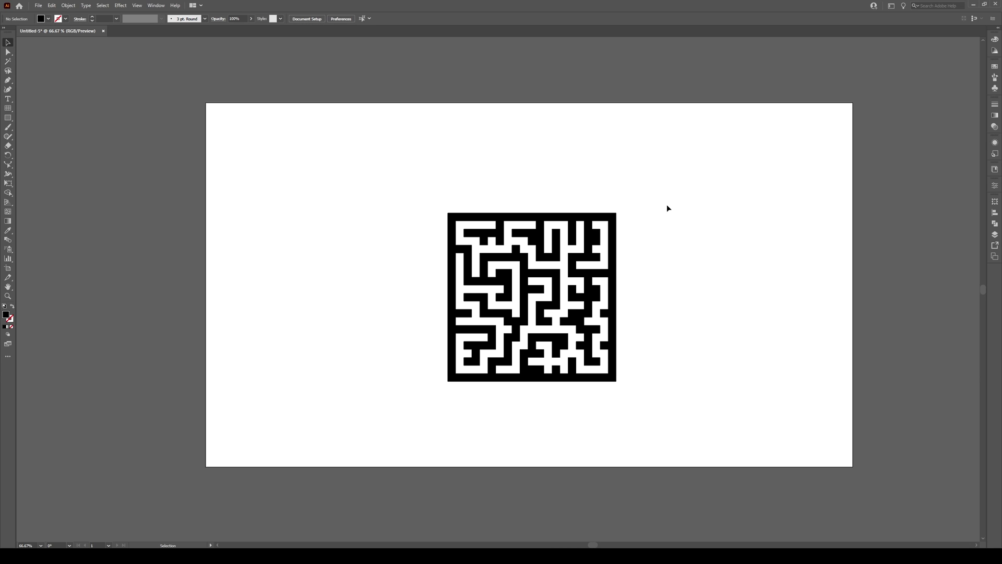
drag(689, 179, 407, 397)
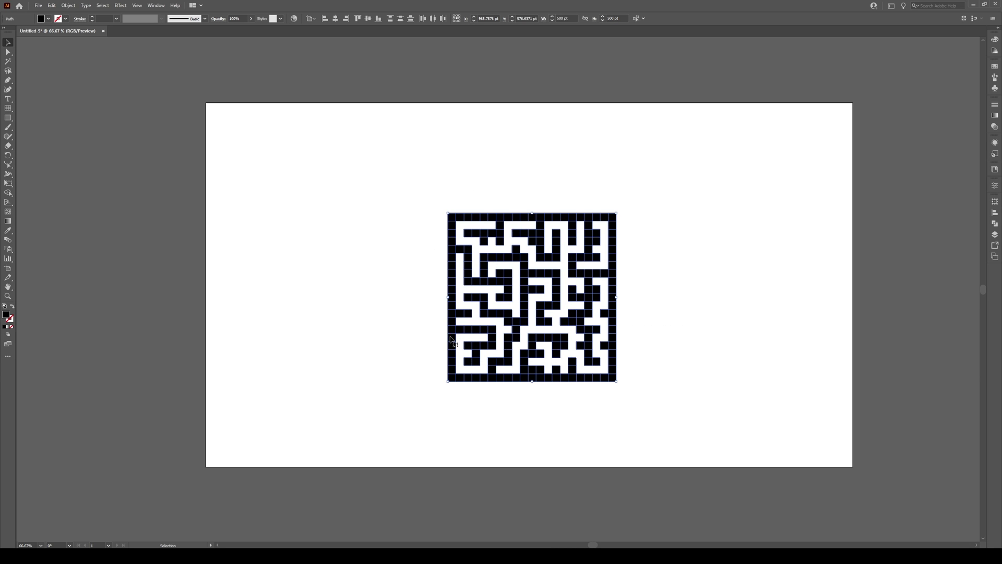
drag(452, 340, 814, 339)
scroll(600, 274, down, 1)
scroll(913, 274, up, 1)
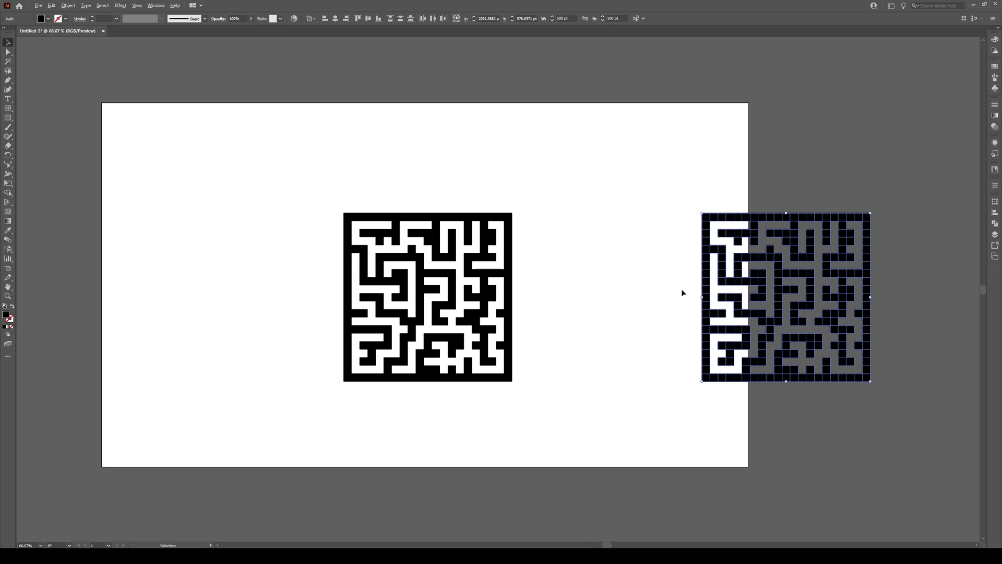
Move the original maze horizontally off the artboard to its left side
drag(575, 190, 292, 416)
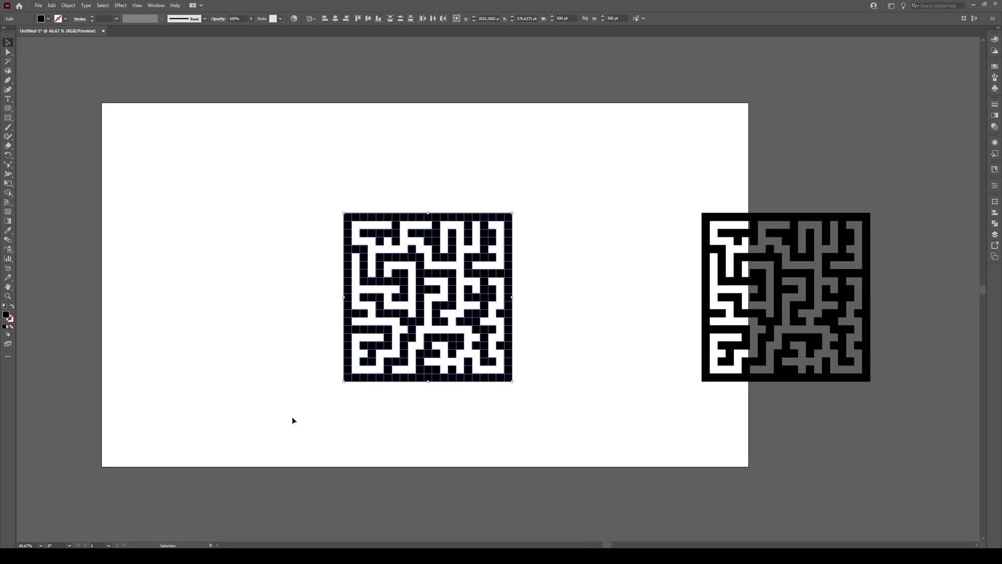
scroll(529, 334, down, 1)
drag(439, 323, 131, 324)
click(498, 298)
Save the right-hand maze as a dynamic Movie Clip symbol named New Symbol and move it off the artboard's right side
drag(811, 211, 554, 405)
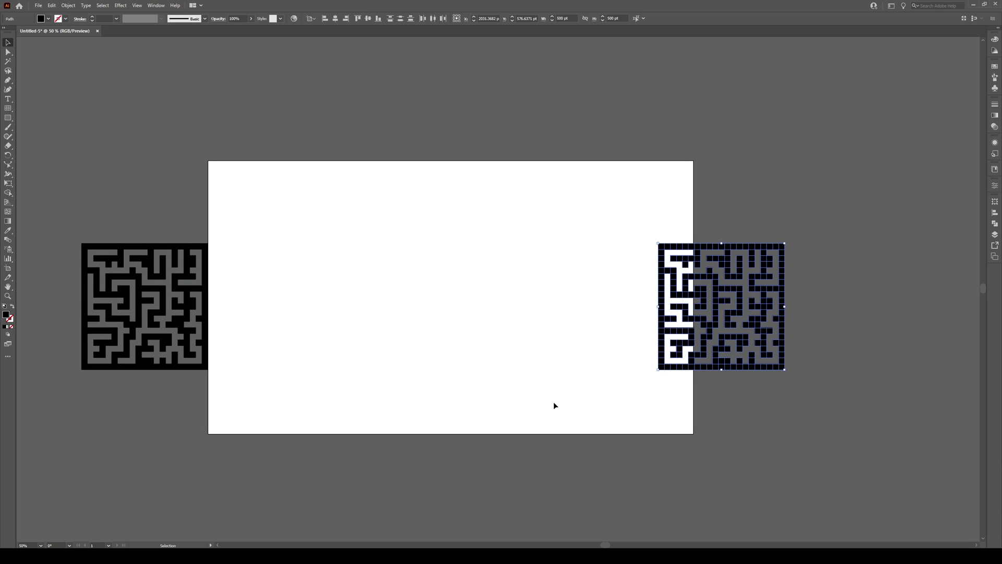
click(994, 89)
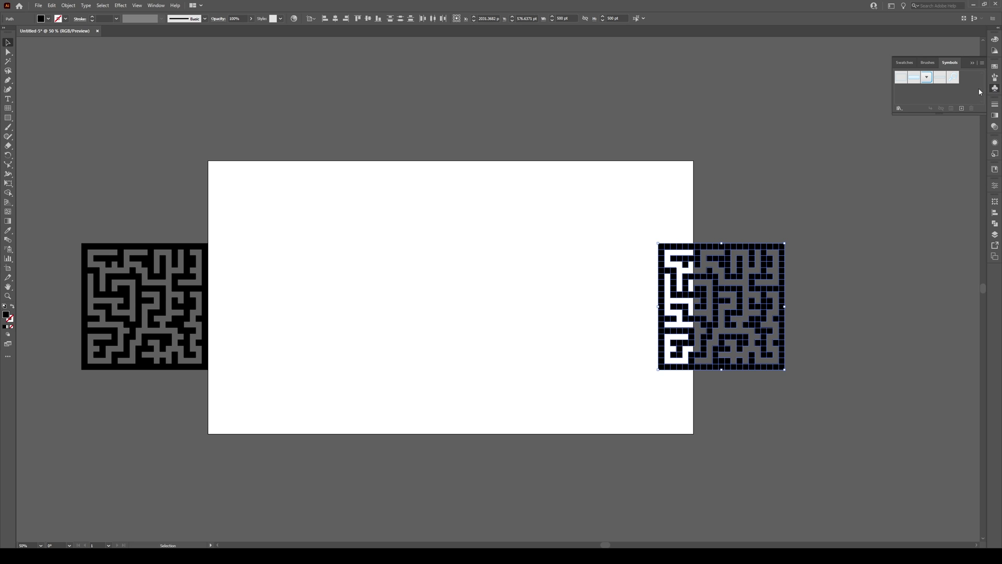
click(961, 109)
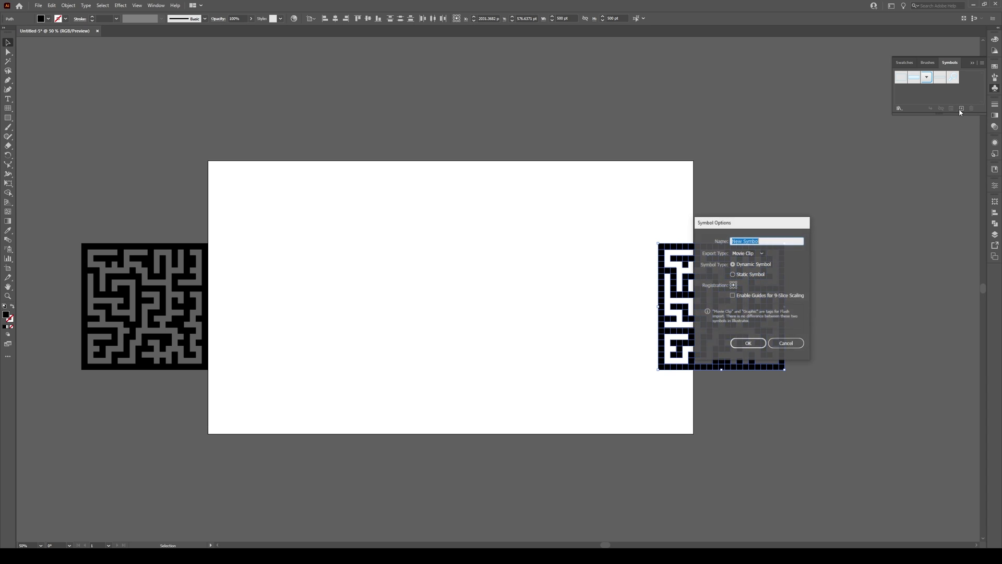
drag(731, 222, 793, 171)
click(815, 203)
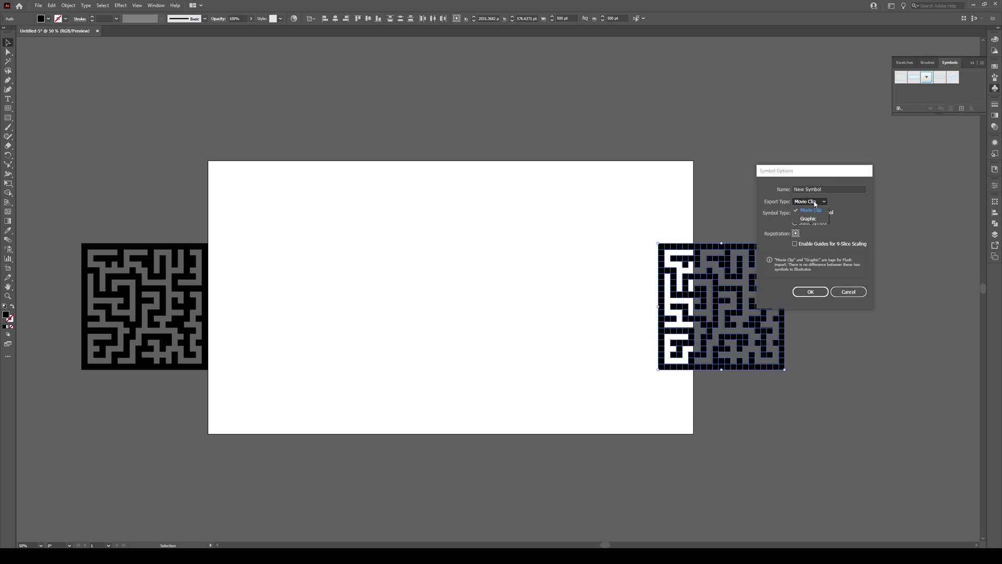
click(816, 203)
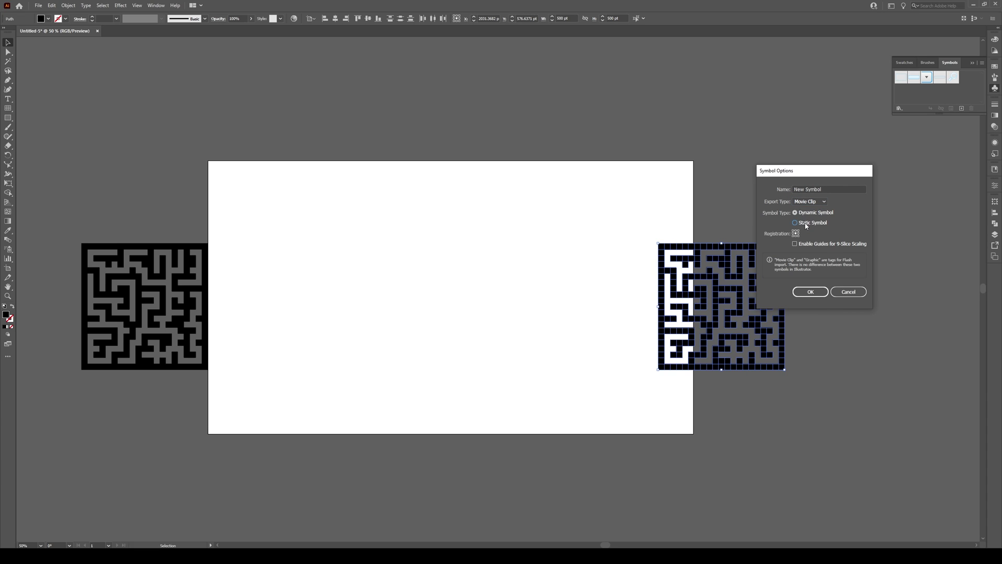
click(811, 291)
drag(740, 295, 846, 257)
click(721, 263)
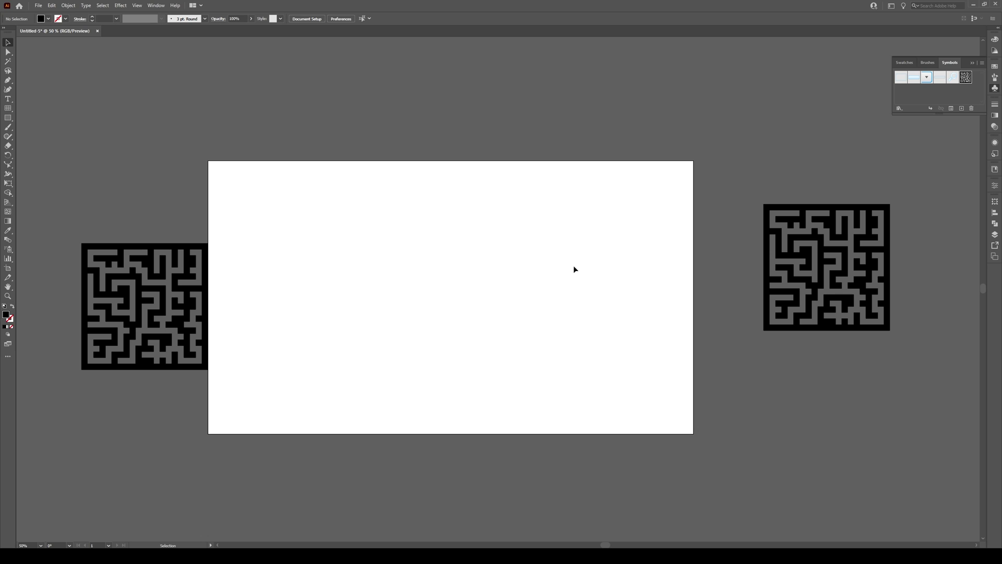
Set the fill colour to a dark orange-brown
double_click(6, 315)
click(471, 253)
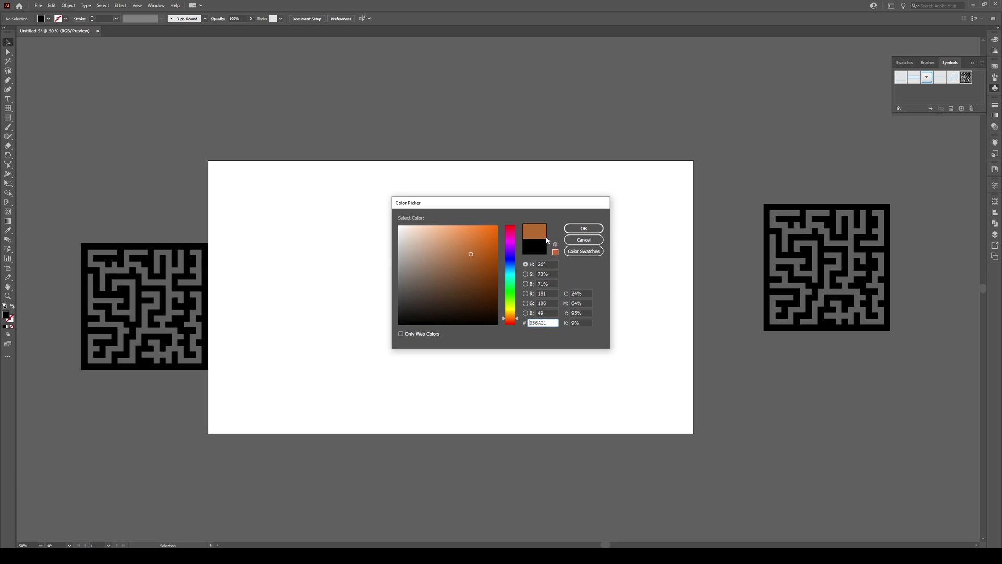
click(482, 262)
click(575, 230)
click(576, 230)
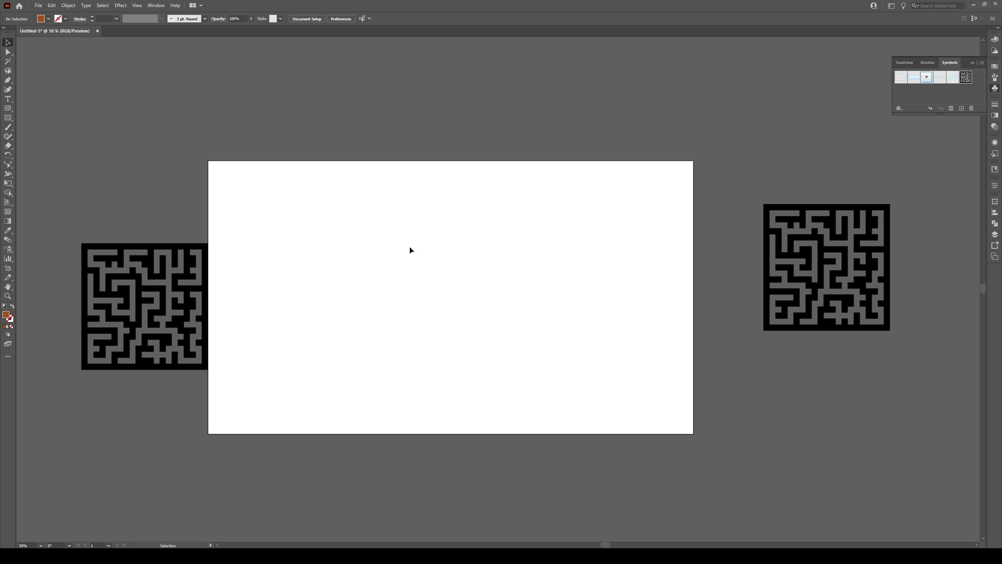
Create a 500 by 500 pt brown square near the middle of the artboard
key(m)
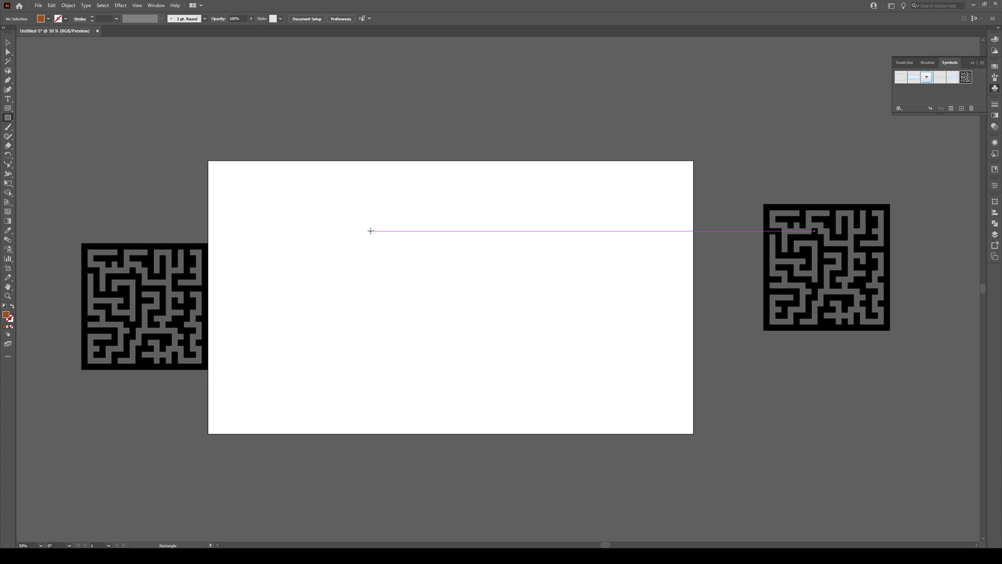
click(370, 230)
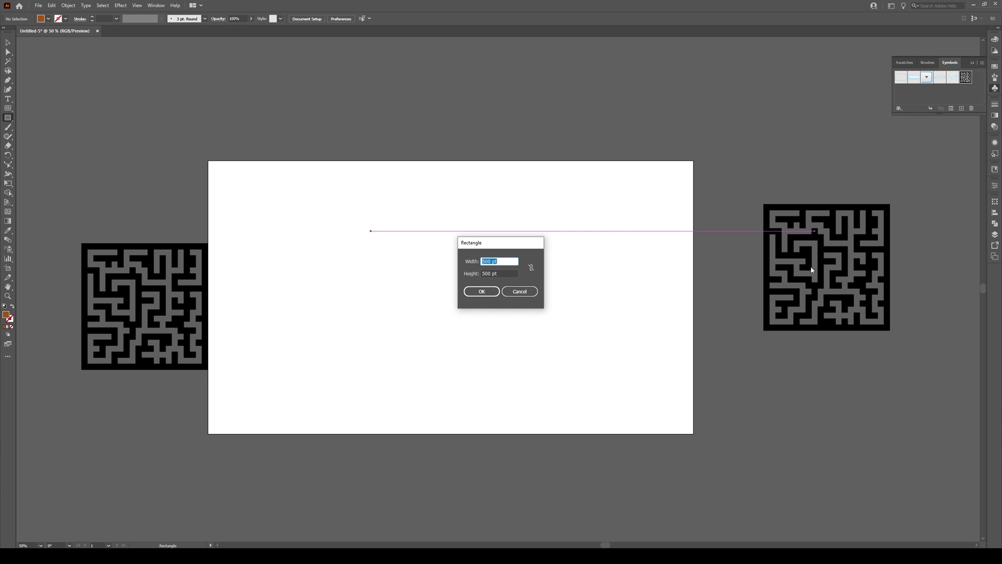
click(481, 291)
key(v)
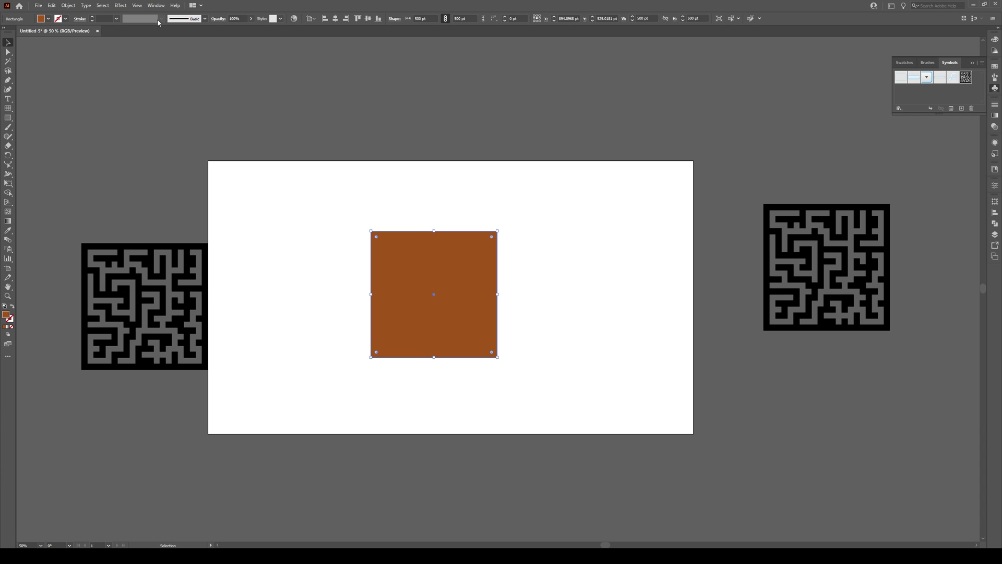
Start a 3D Extrude & Bevel effect on the square with a 500 pt depth and the Isometric Left position
click(120, 6)
mouse_move(177, 50)
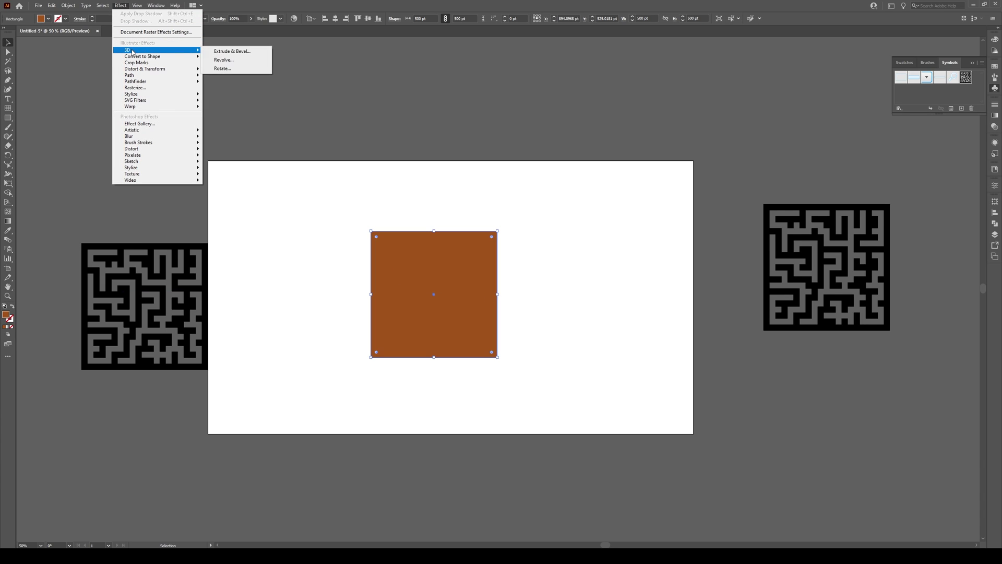
click(241, 52)
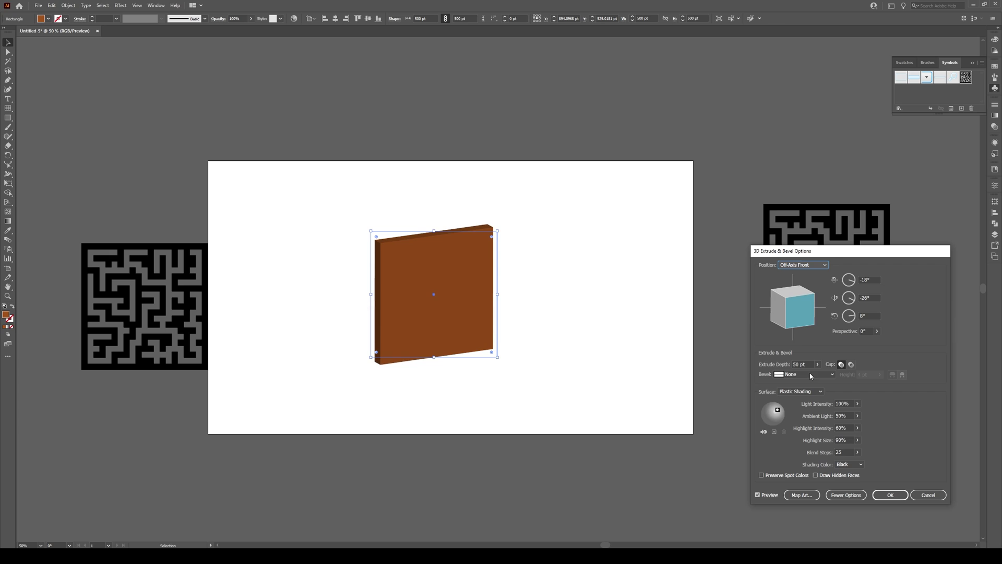
click(766, 366)
text(500)
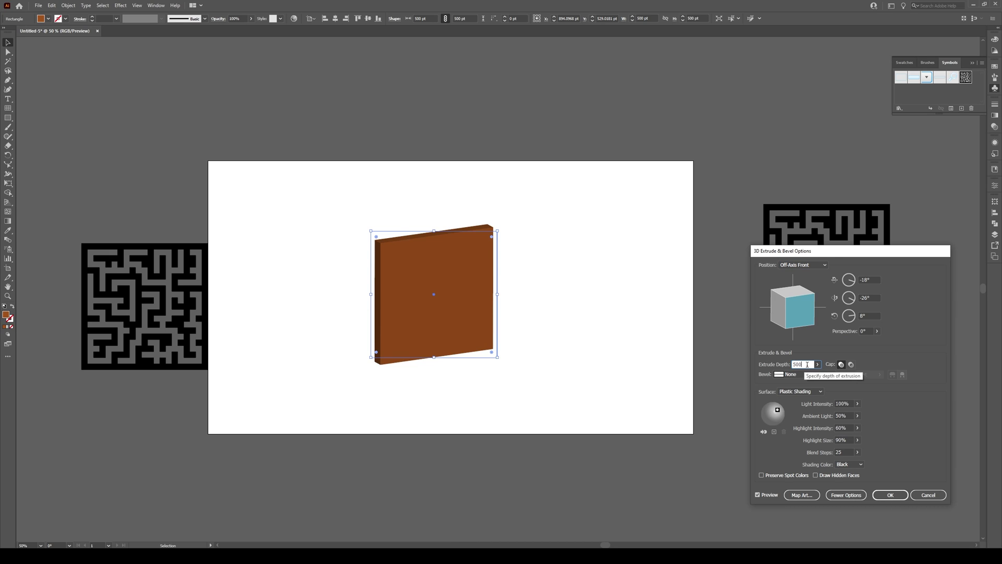
click(812, 266)
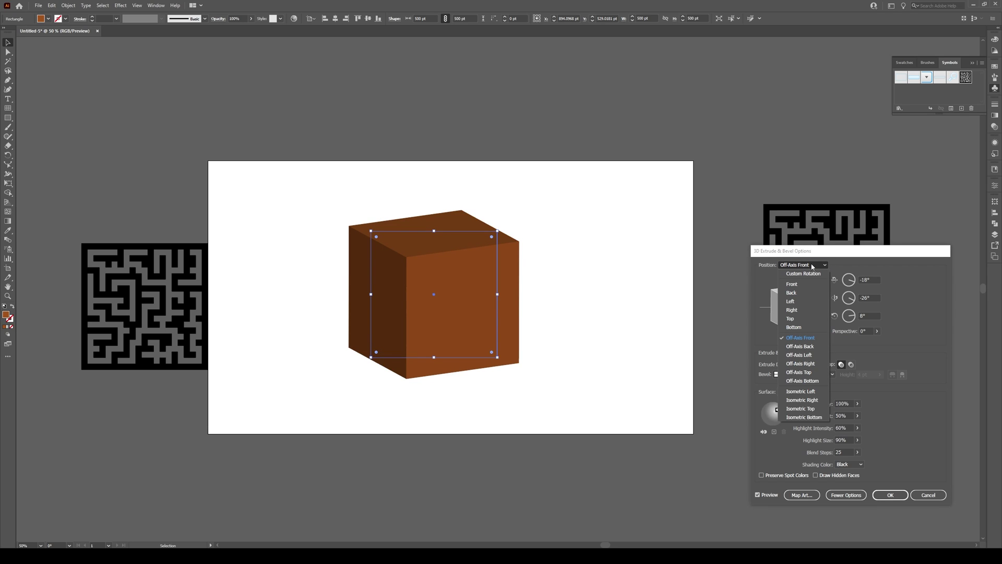
click(812, 392)
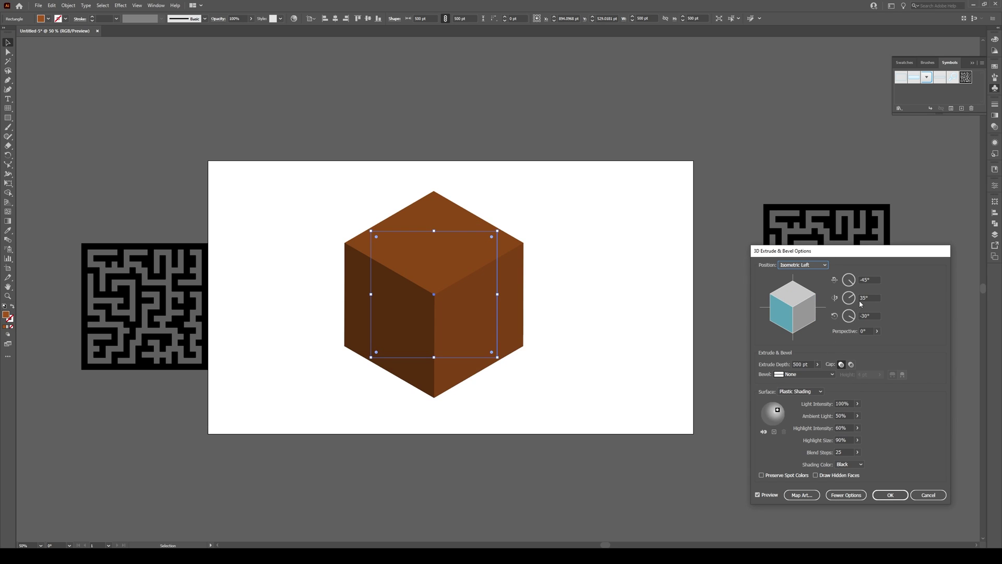
Refine the cube's rotation about the vertical axis to 35.26°
click(875, 297)
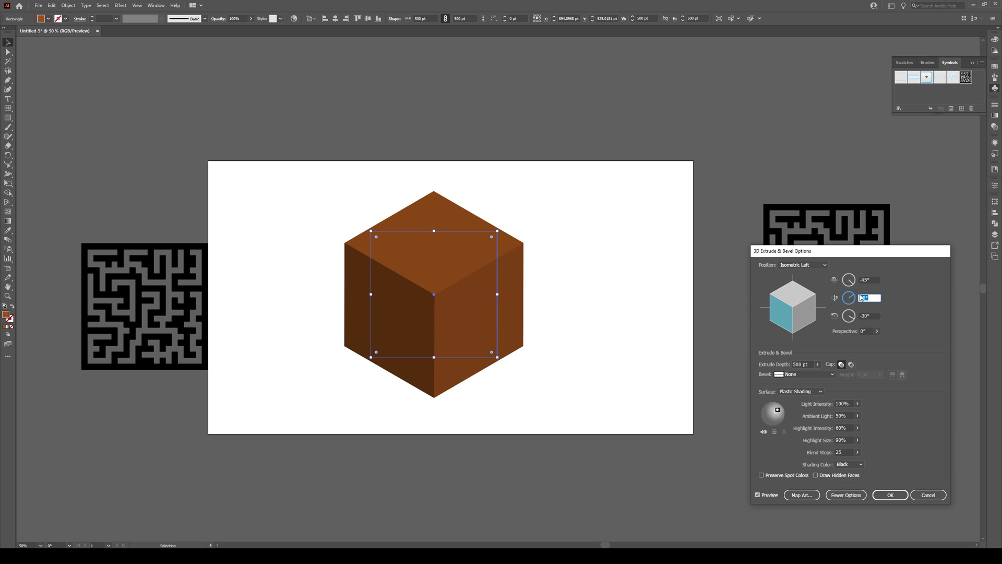
text(3)
click(867, 315)
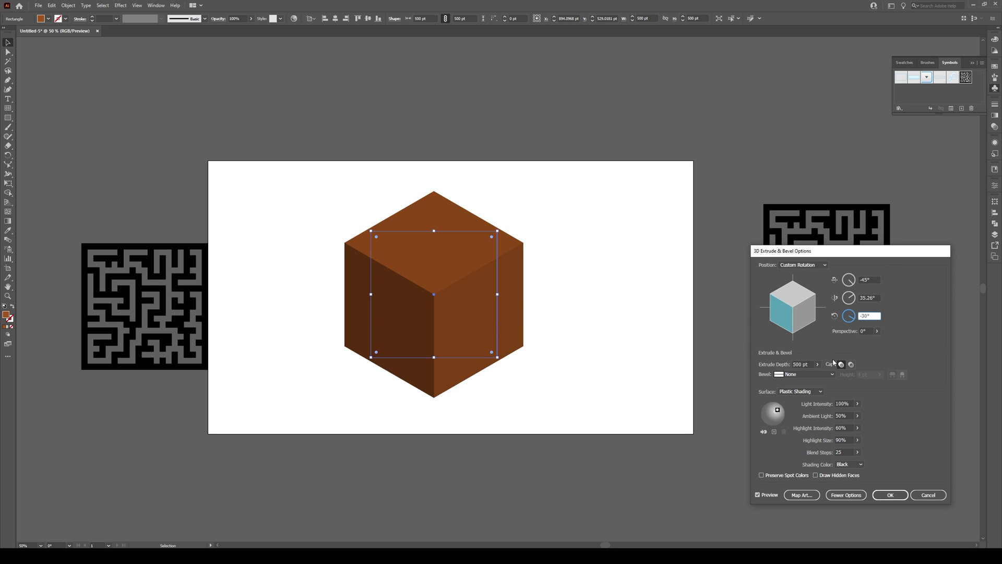
Map the New Symbol maze artwork onto surfaces 1 and 2 of the cube
click(802, 495)
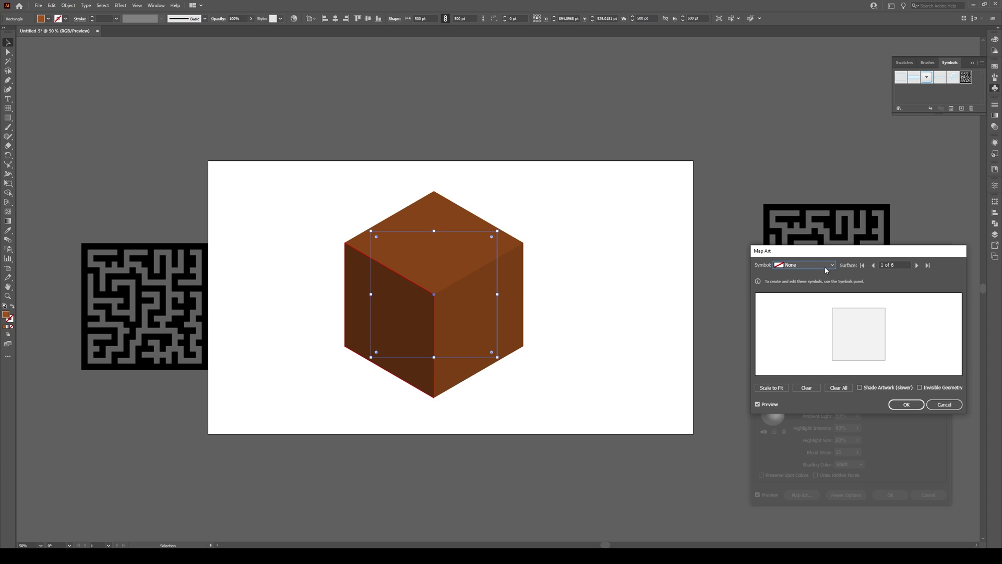
click(814, 265)
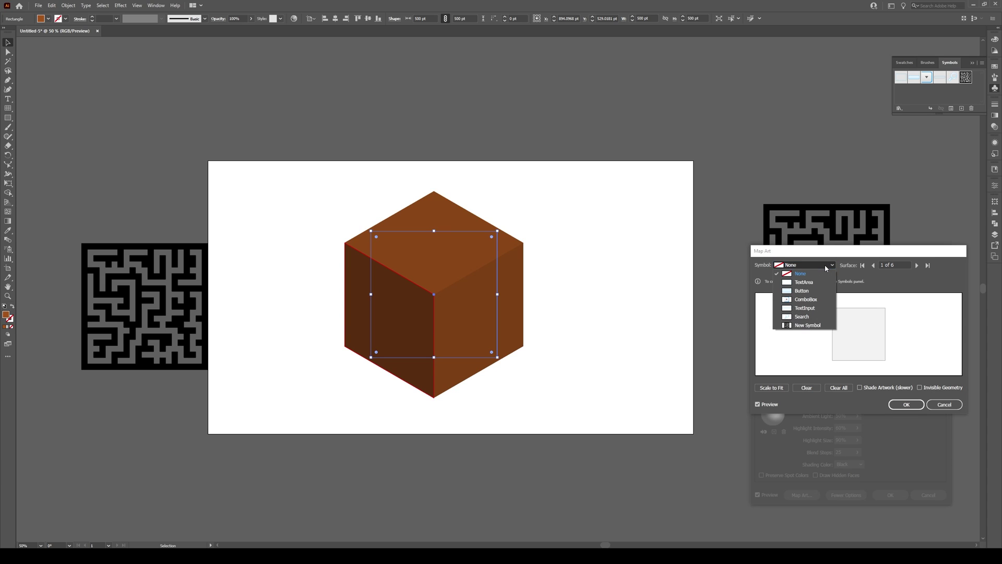
click(804, 326)
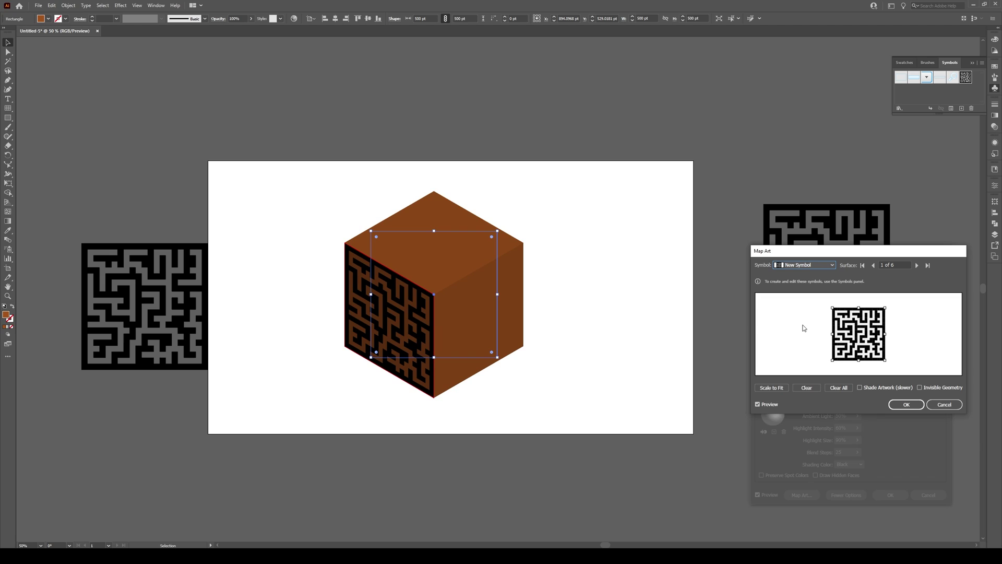
click(917, 265)
click(830, 265)
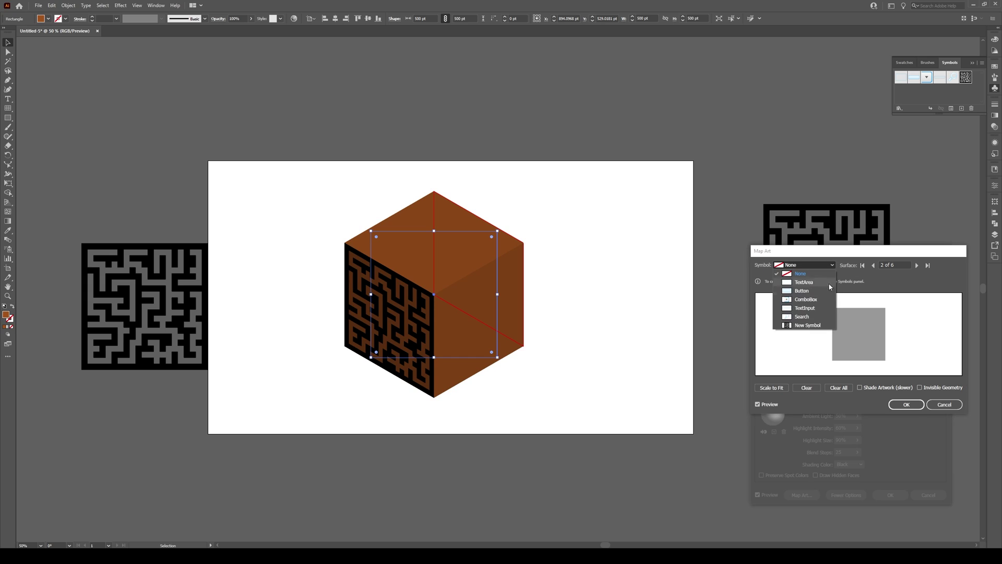
click(821, 325)
Map the New Symbol maze artwork onto surfaces 3 and 4 of the cube
click(917, 265)
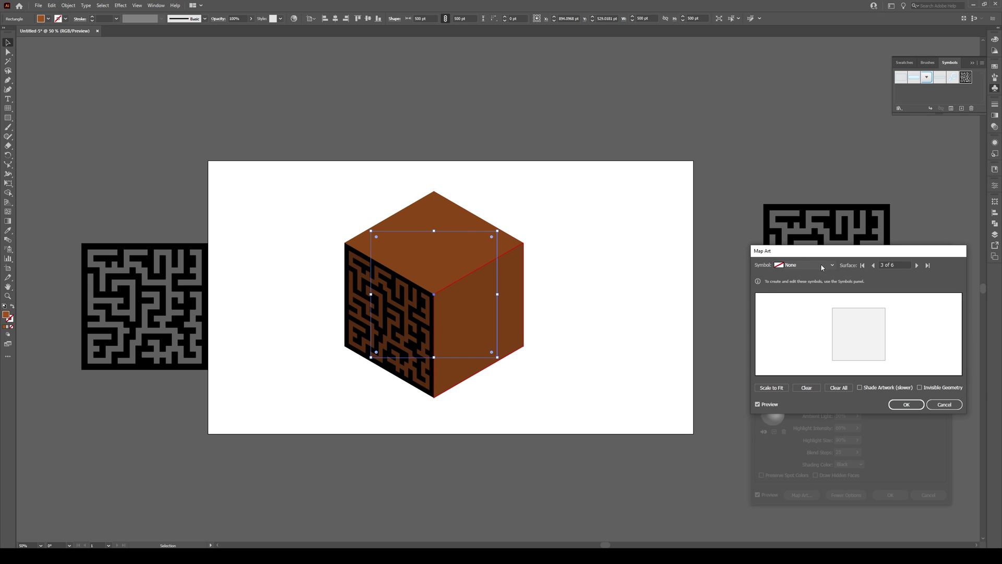
click(830, 265)
click(821, 325)
click(917, 265)
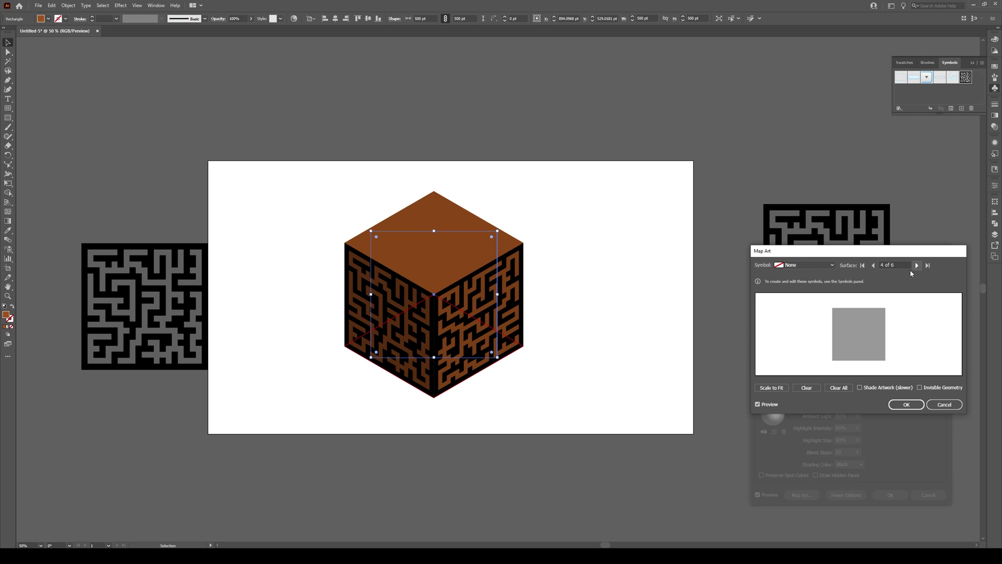
click(830, 265)
click(814, 328)
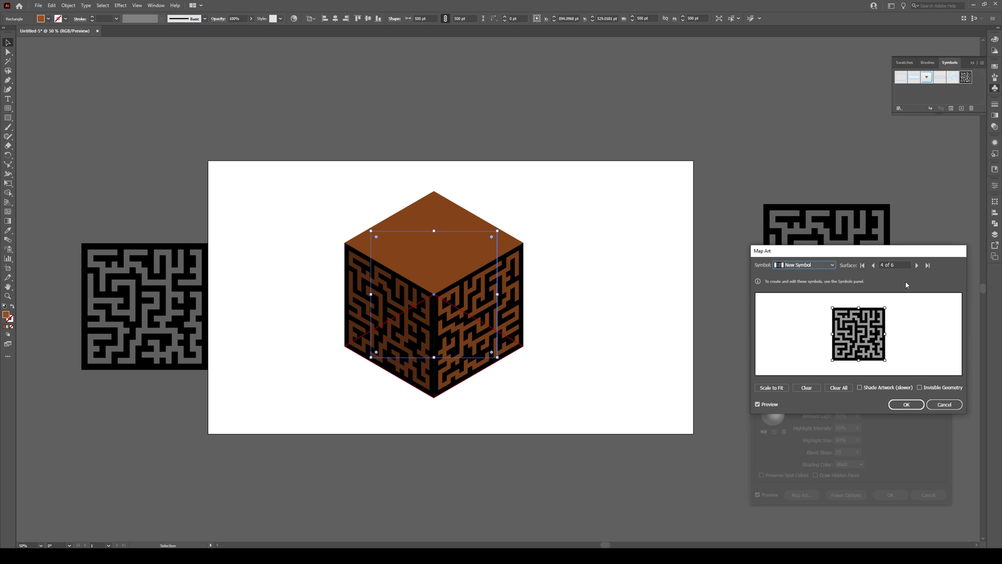
Map the New Symbol maze artwork onto surfaces 5 and 6 of the cube
click(917, 265)
click(830, 265)
click(817, 325)
click(917, 265)
click(830, 265)
click(816, 326)
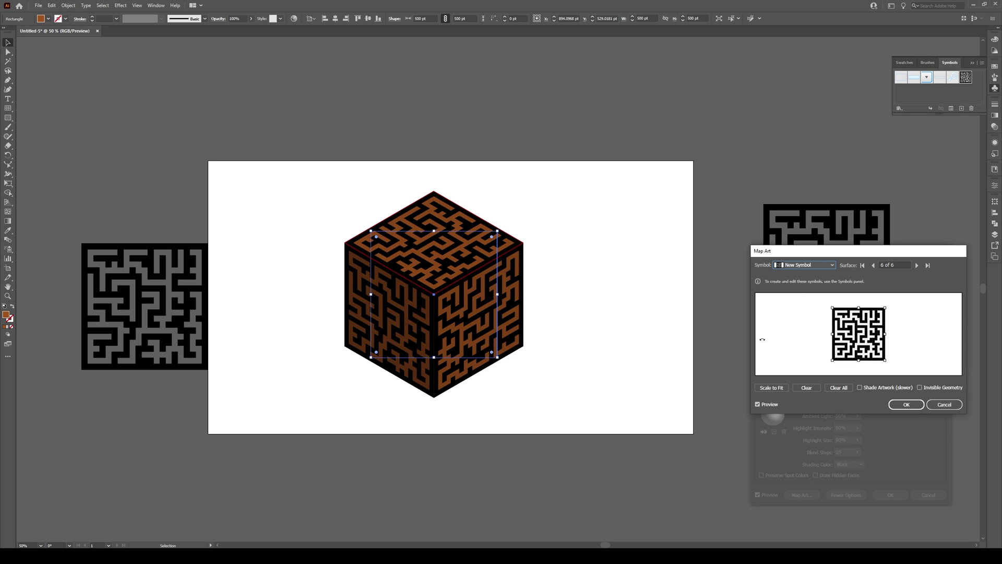
Make the cube's geometry invisible so only the mapped mazes show, and apply the 3D effect
click(921, 388)
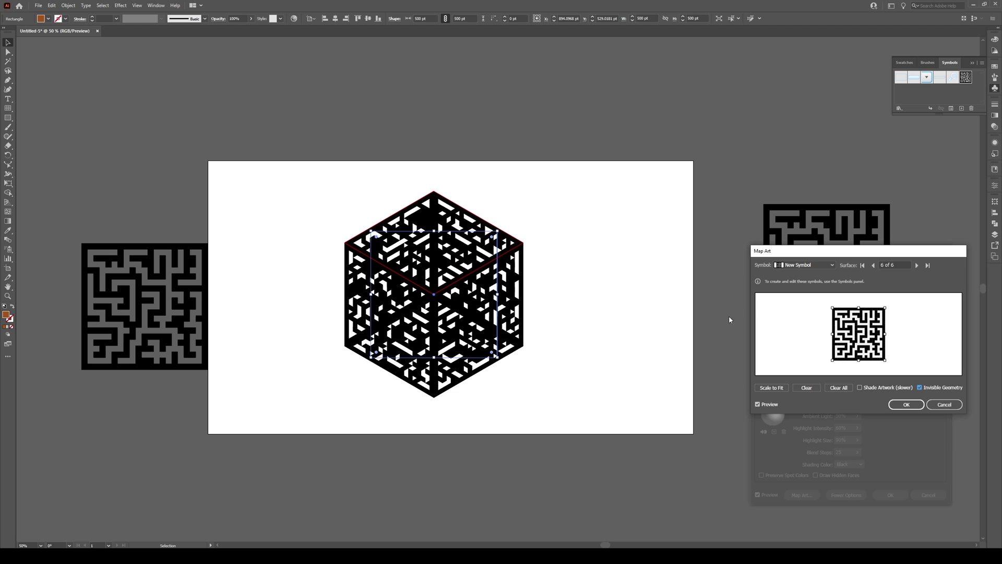
click(904, 406)
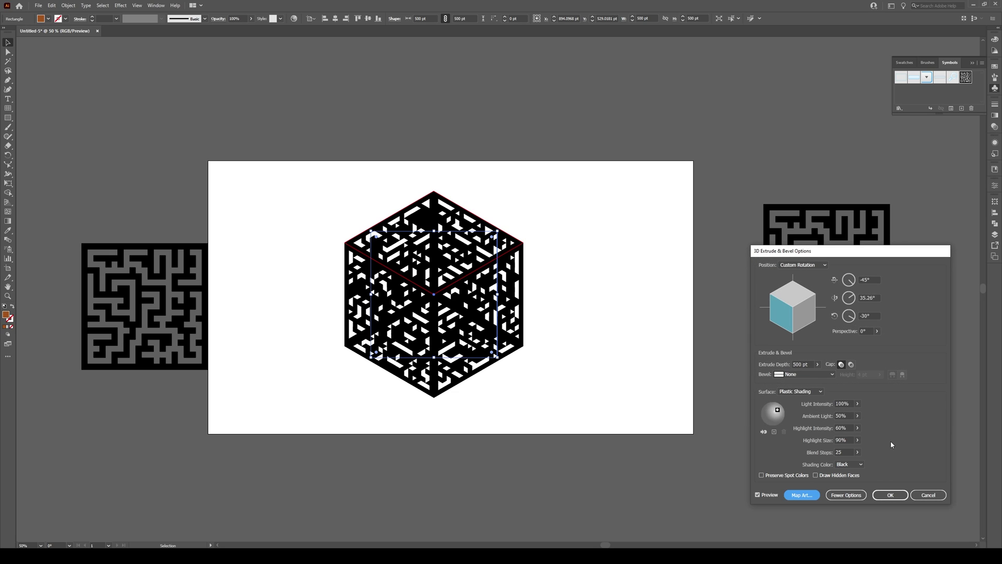
click(894, 497)
click(548, 270)
Expand the appearance of the 3D maze cube into editable artwork
scroll(414, 299, up, 1)
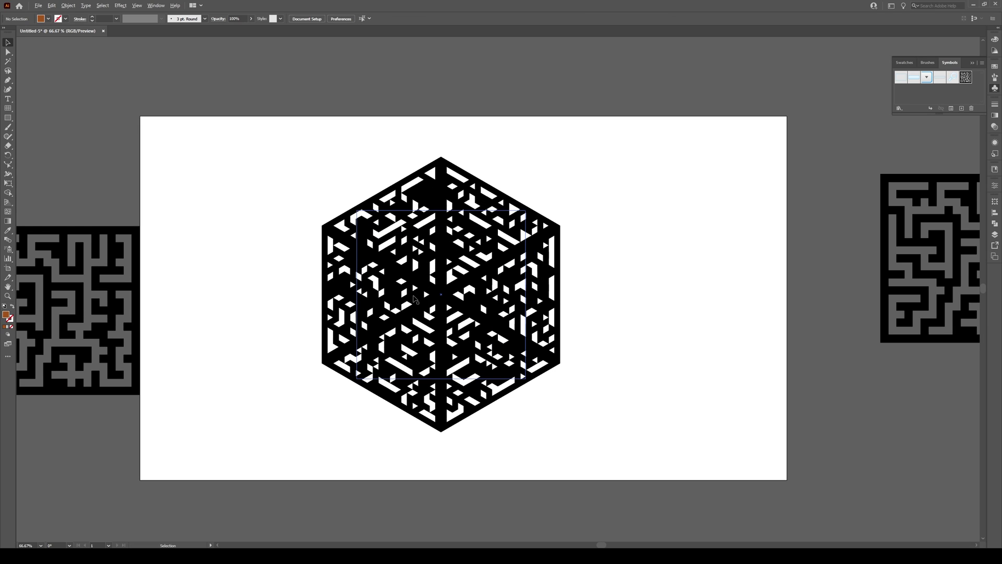
click(444, 300)
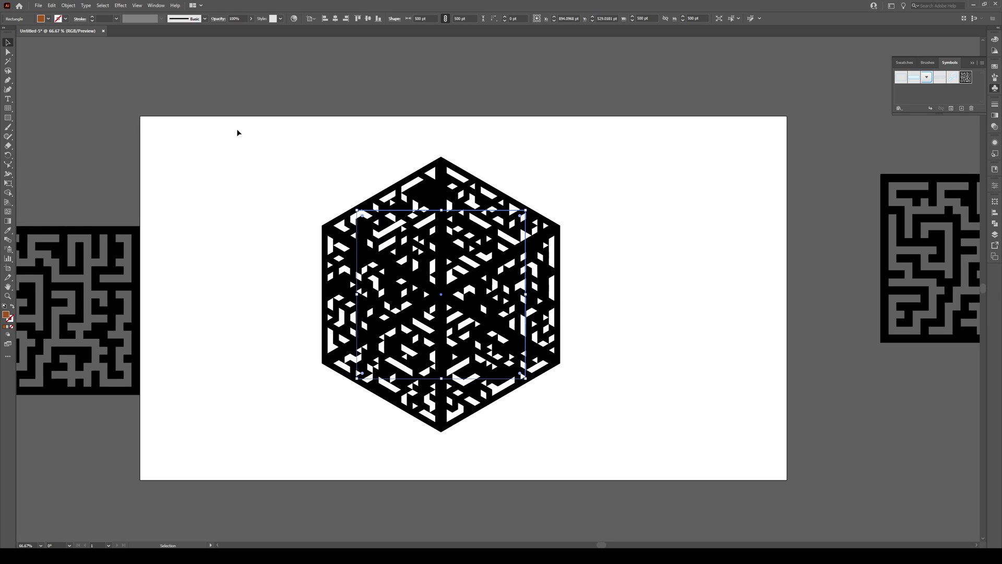
click(68, 6)
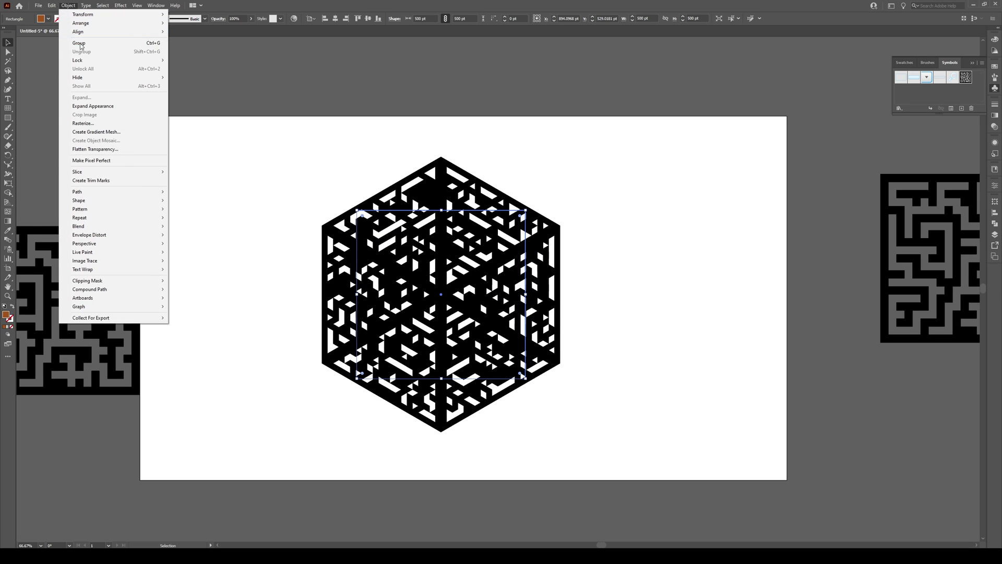
click(98, 108)
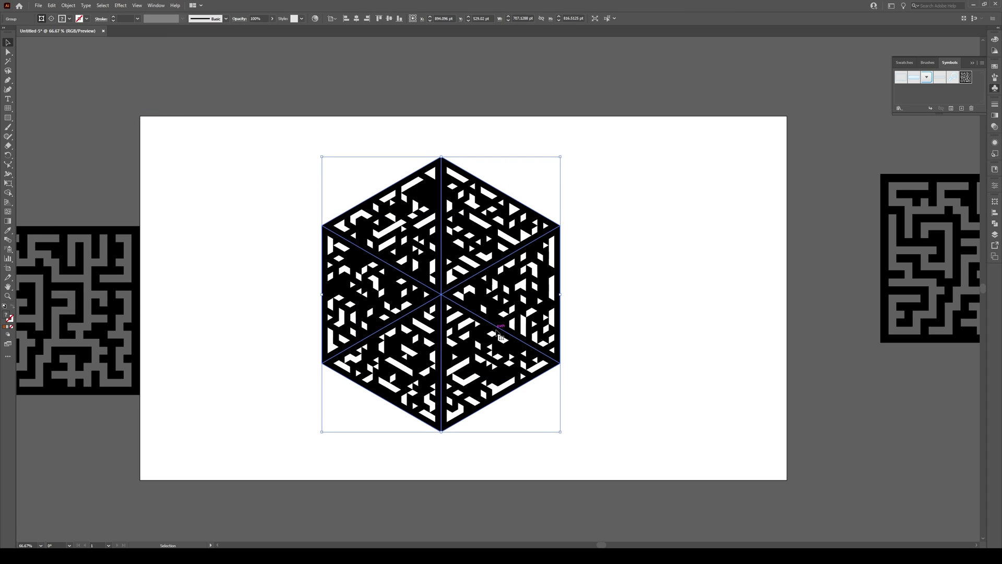
click(651, 310)
Ungroup the expanded cube twice into separate faces and select the front right face
click(462, 343)
right_click(454, 327)
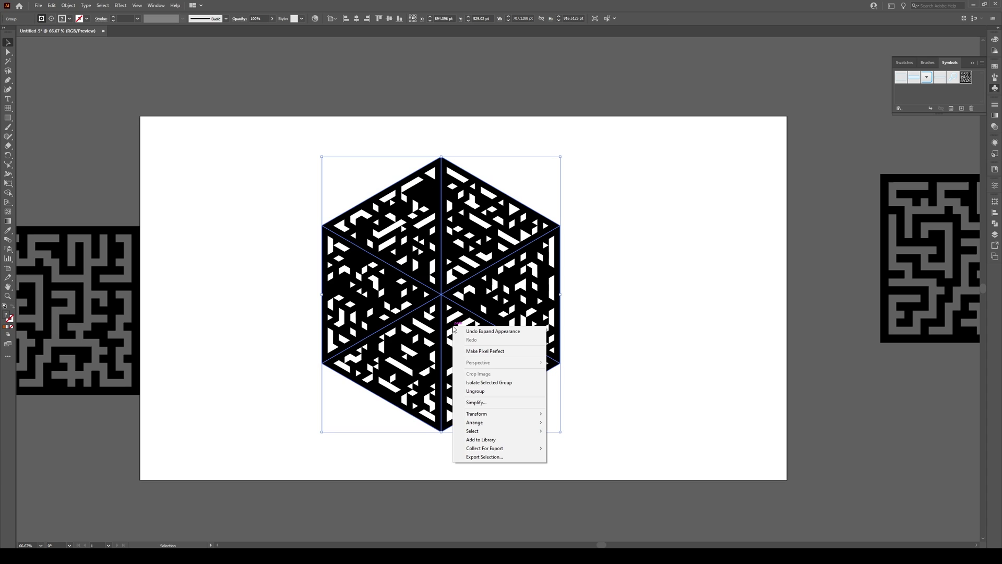
click(475, 391)
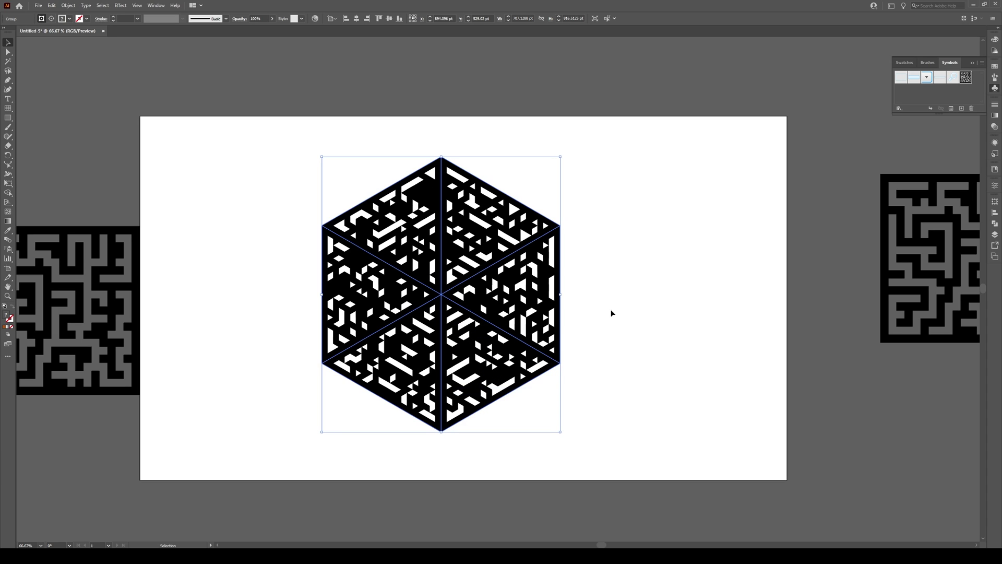
right_click(464, 334)
click(488, 395)
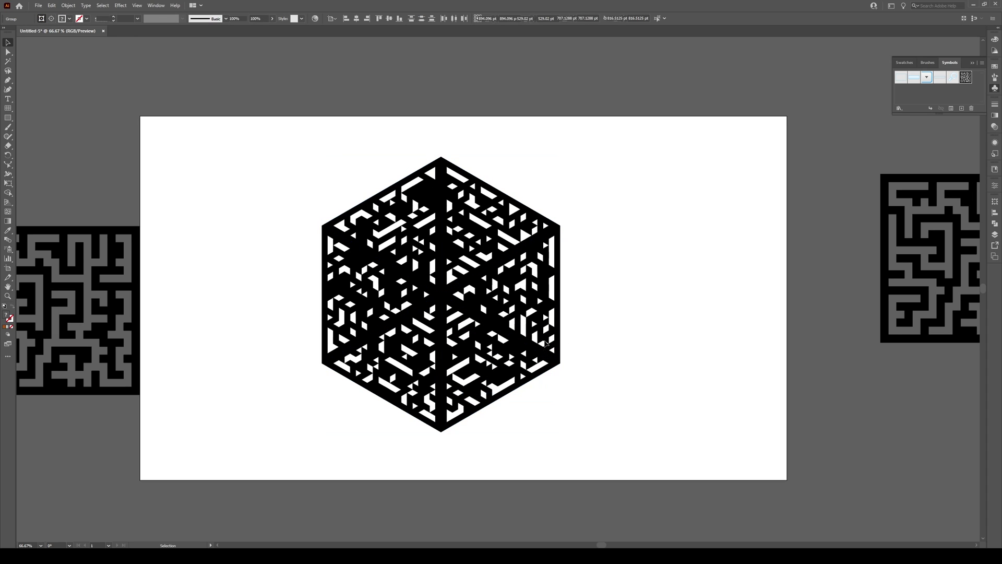
click(477, 344)
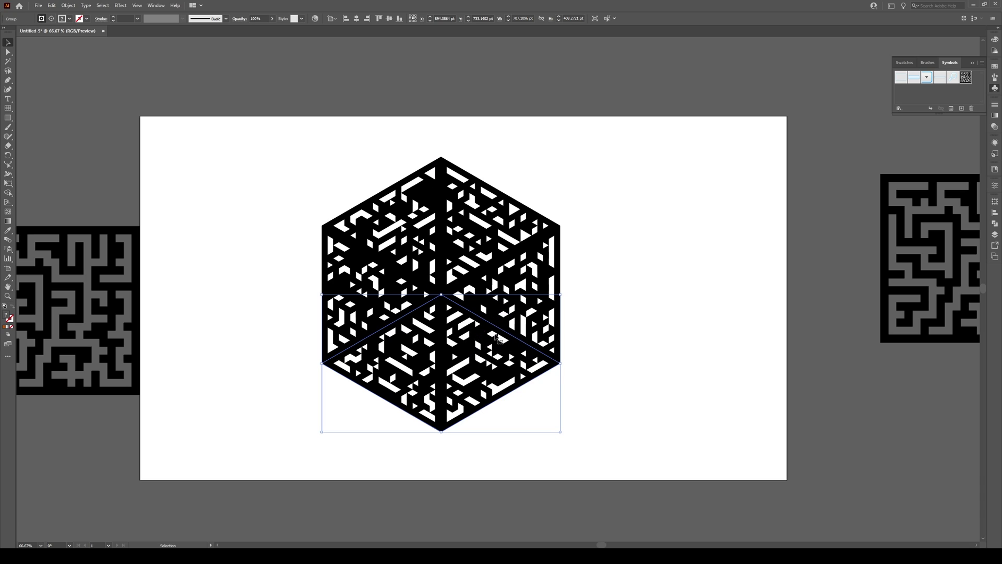
click(500, 311)
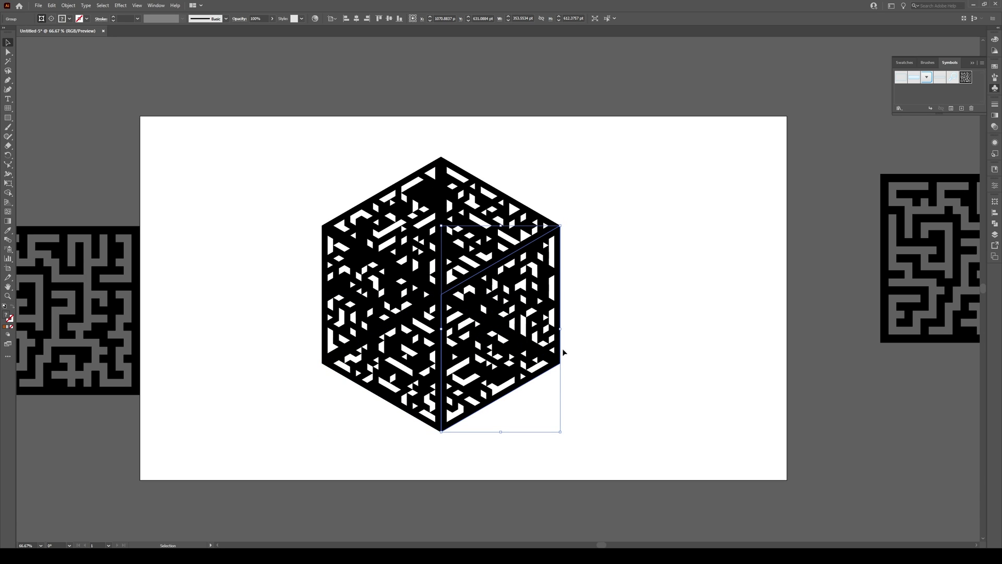
Ungroup the cube's front right face and release its clipping mask
scroll(477, 389, up, 1)
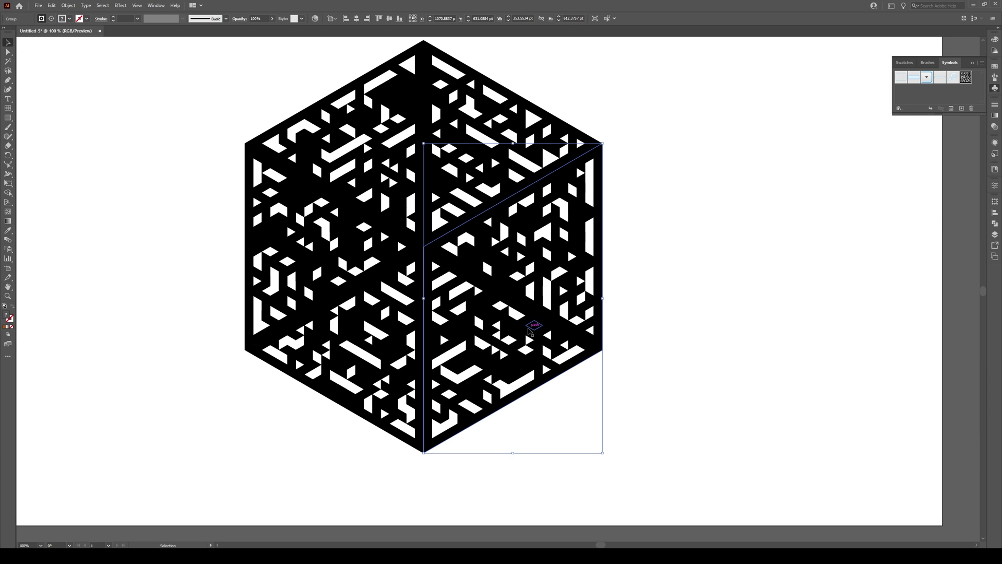
click(564, 233)
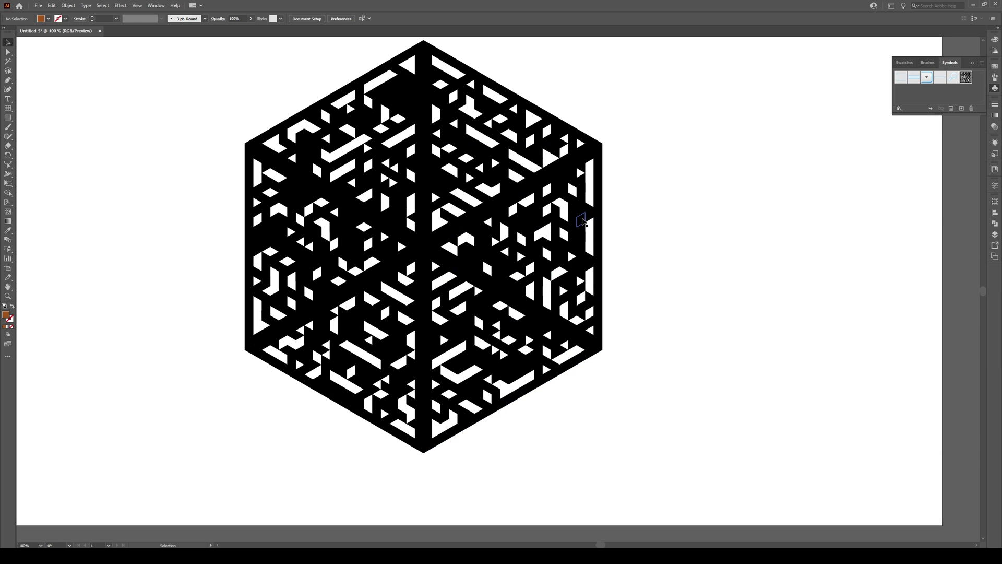
click(582, 223)
right_click(580, 224)
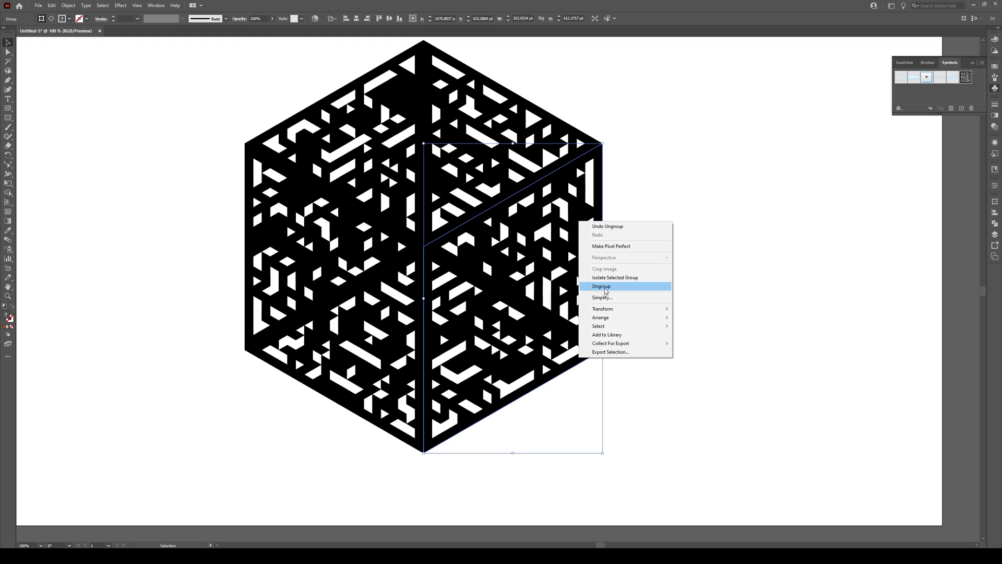
click(605, 288)
right_click(578, 236)
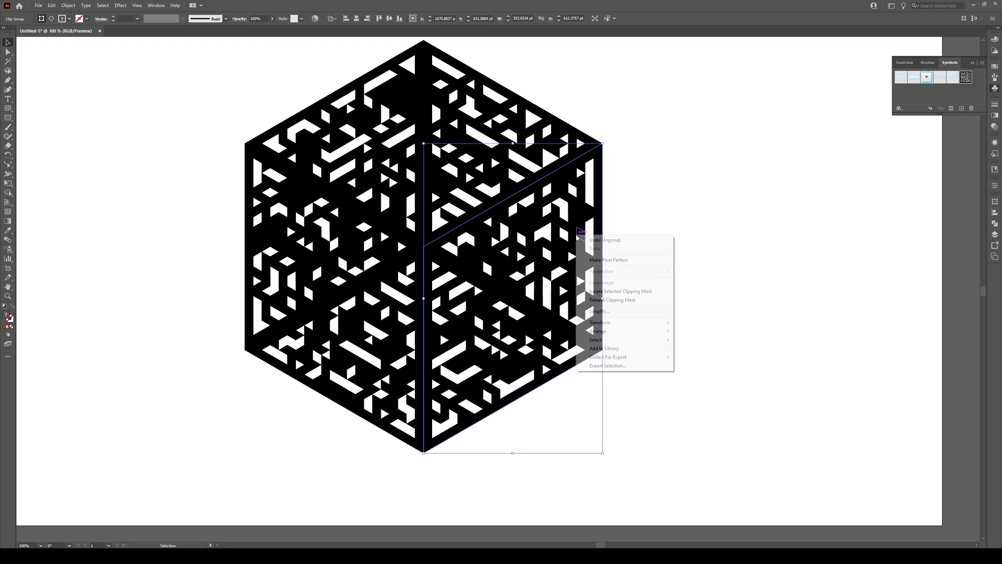
click(613, 300)
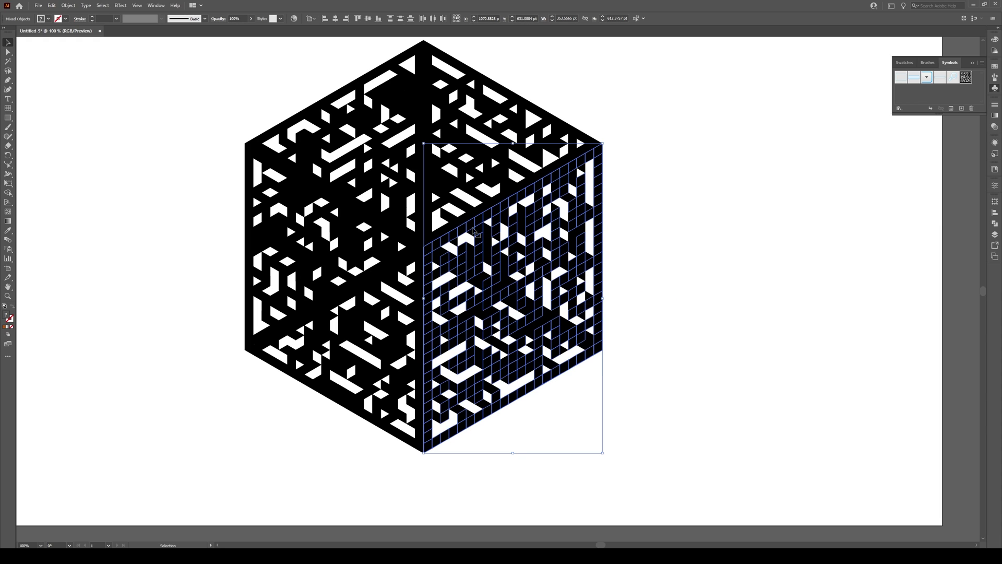
Select the front right face's maze group and fill it with dark brown
click(663, 191)
click(601, 191)
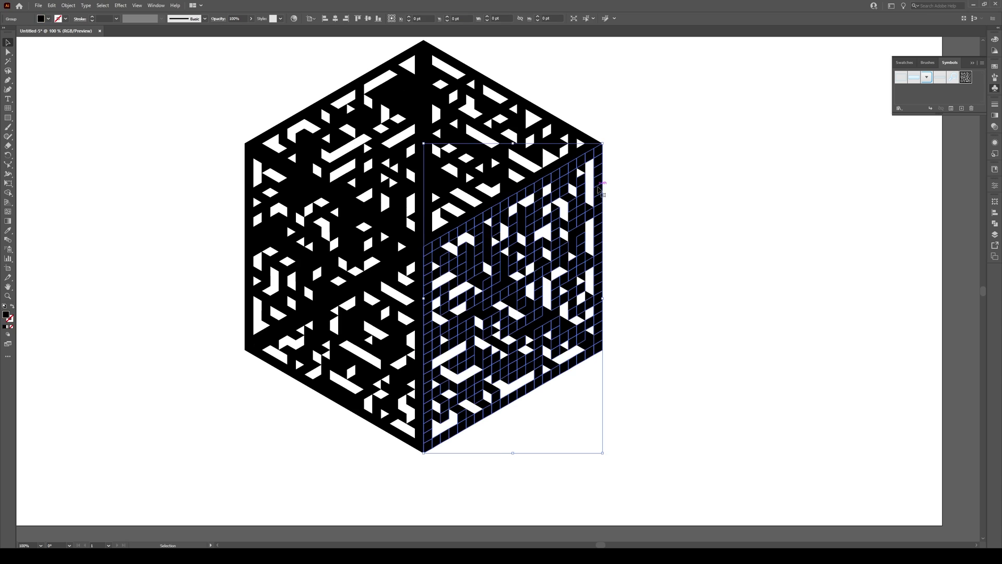
double_click(6, 314)
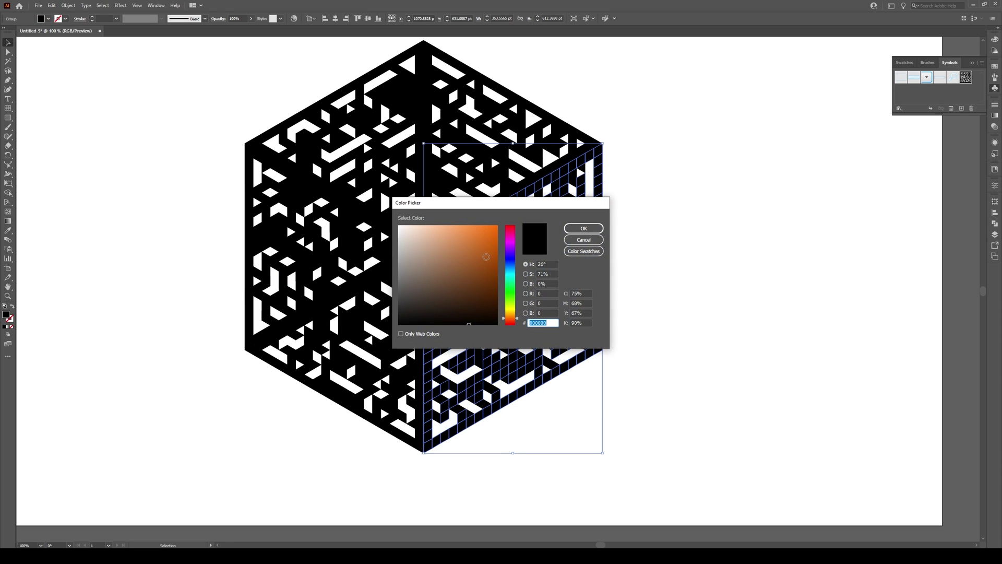
mouse_move(479, 266)
mouse_down()
mouse_move(481, 283)
mouse_move(490, 251)
mouse_move(489, 272)
mouse_up()
click(583, 228)
click(665, 241)
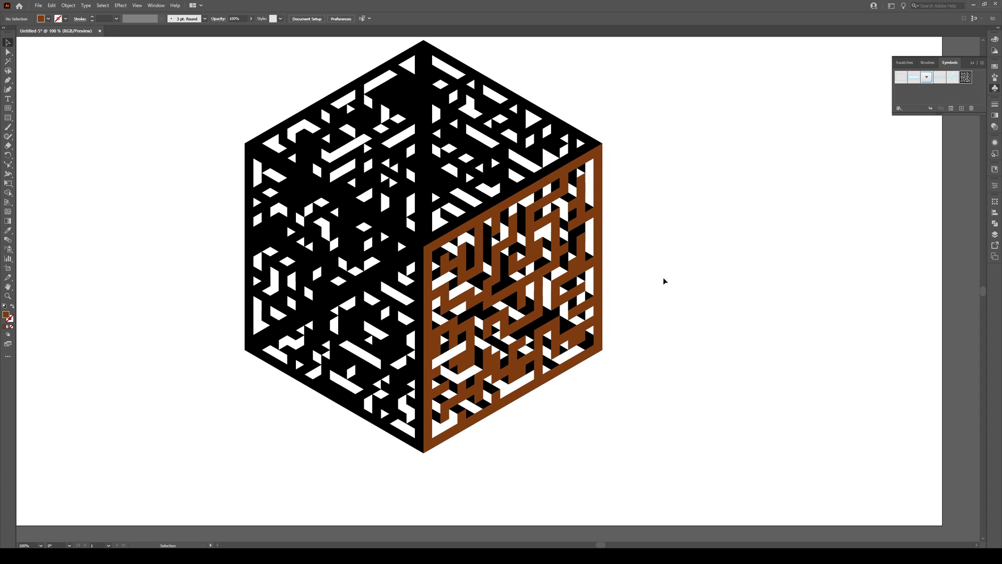
Ungroup the cube's front left face, release its clipping mask and leave only its maze group selected
scroll(443, 295, up, 1)
scroll(624, 294, down, 1)
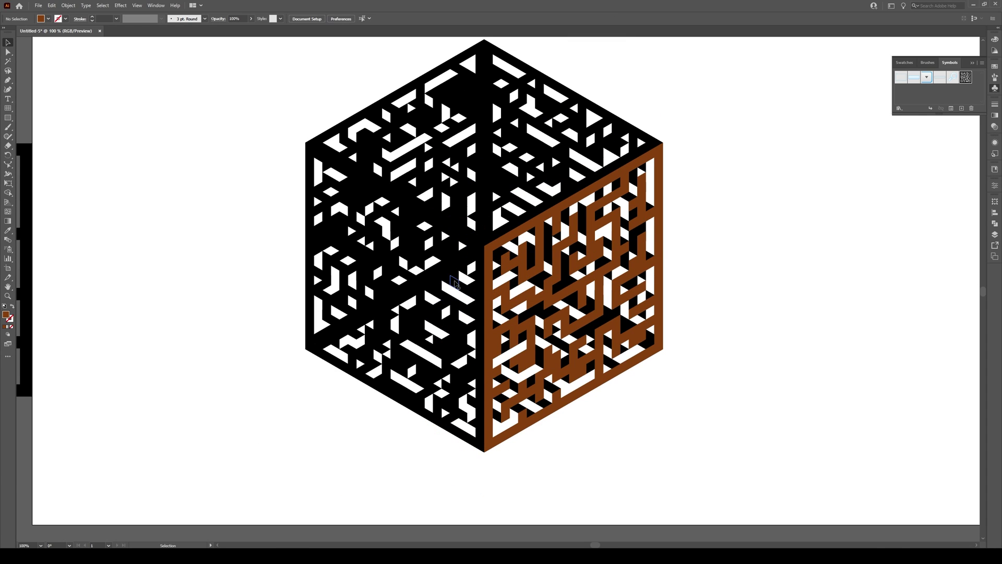
click(455, 285)
right_click(456, 284)
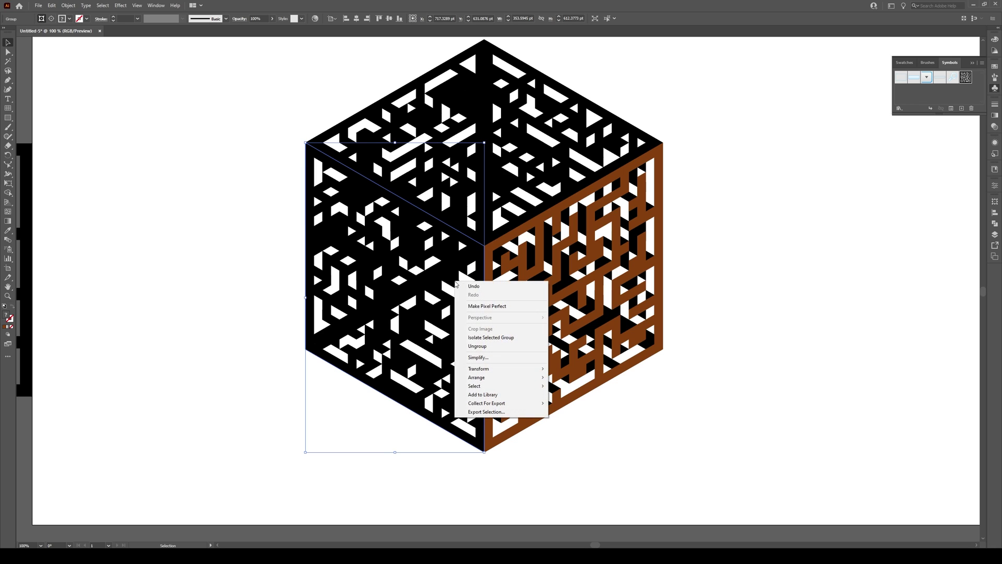
click(478, 344)
right_click(451, 280)
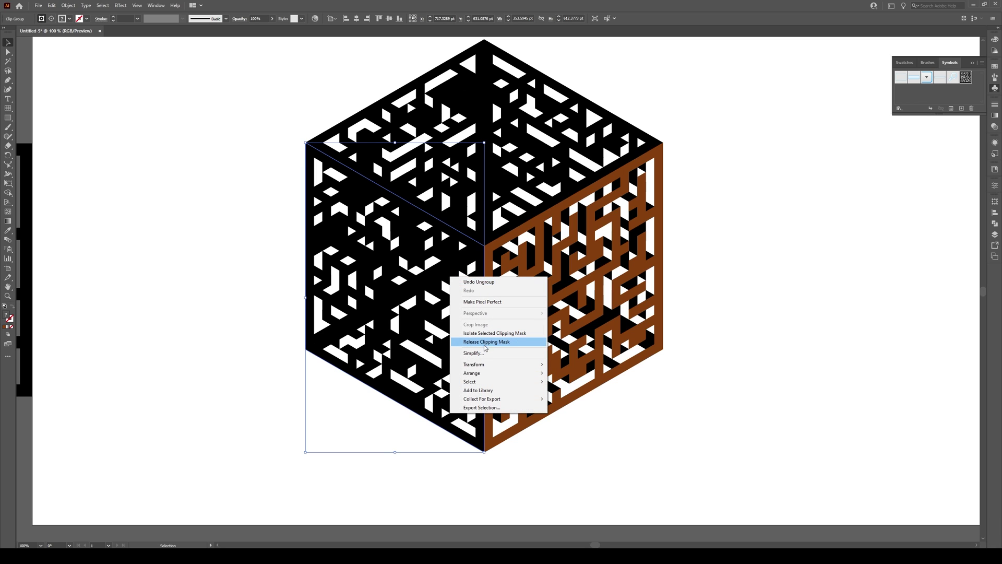
click(485, 344)
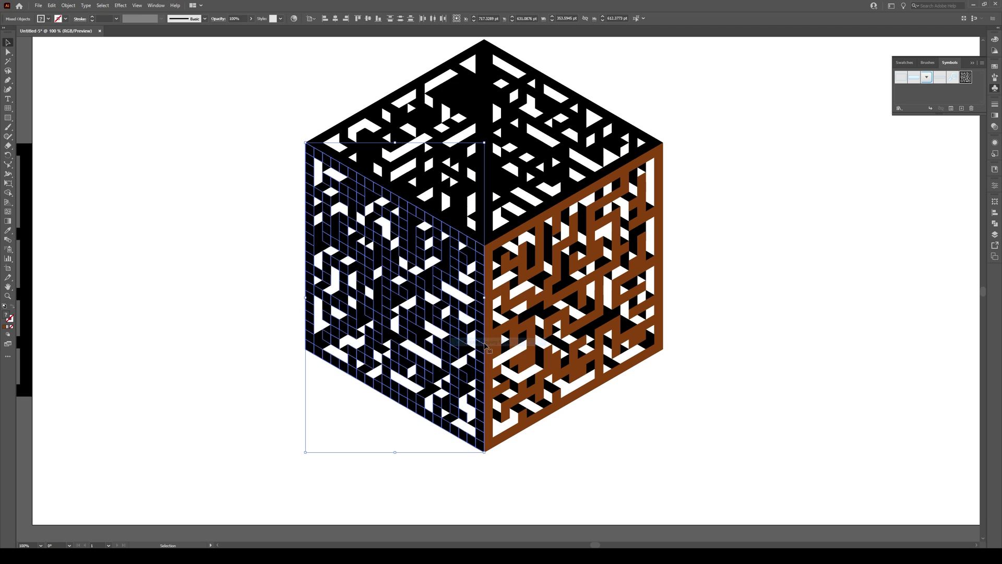
key(ctrl+g)
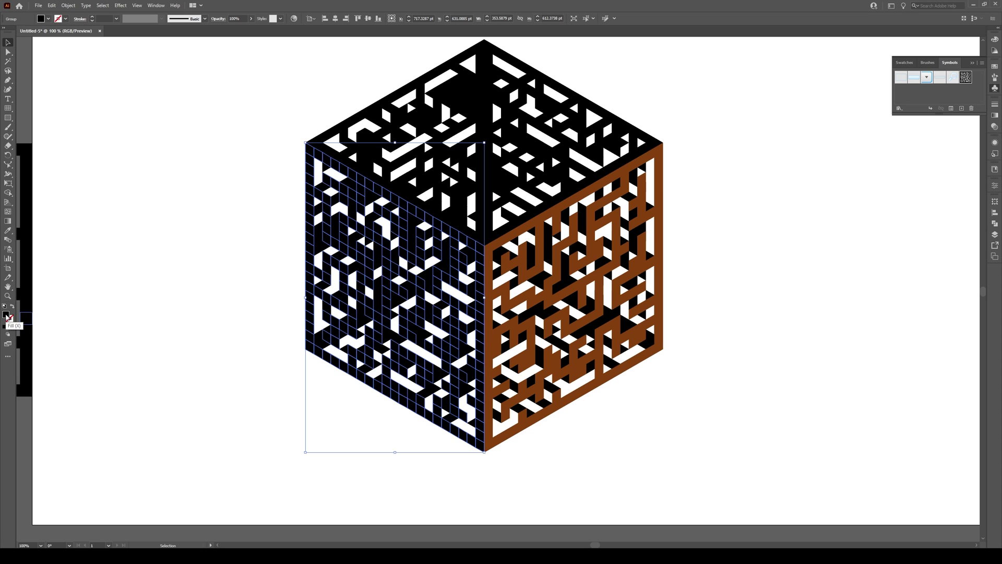
Fill the front left maze face with orange D67025
double_click(5, 315)
drag(480, 267, 481, 240)
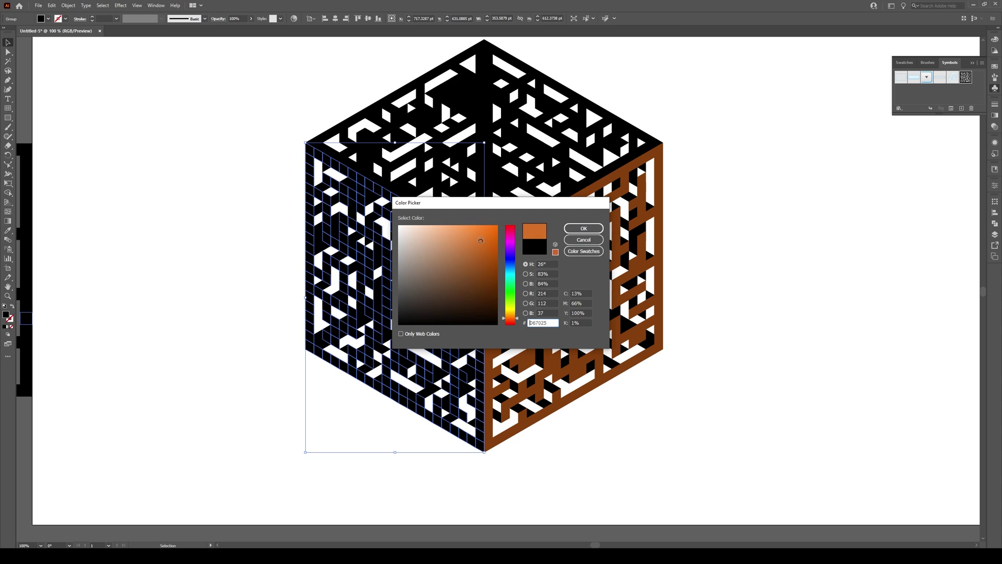
click(583, 228)
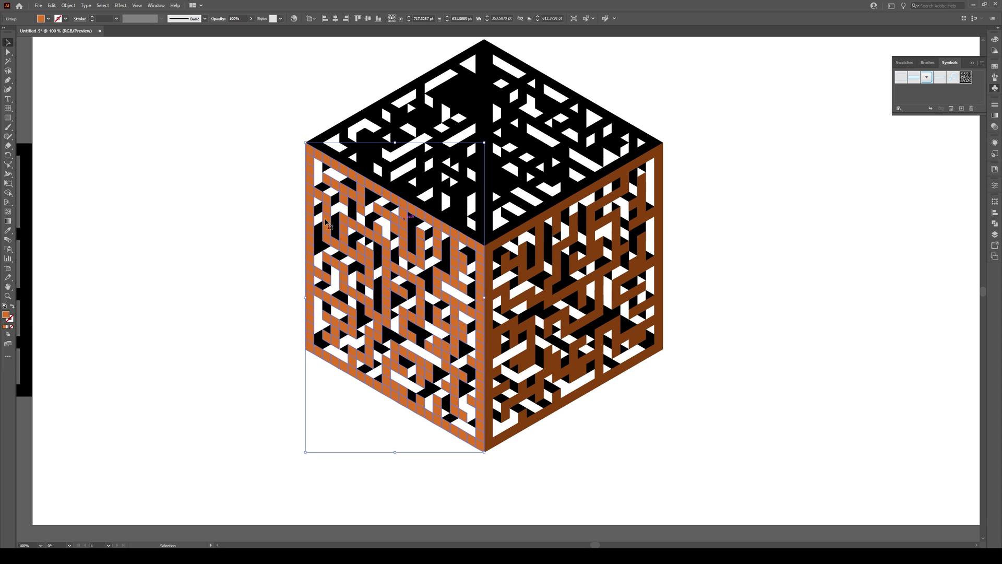
click(205, 245)
Ungroup the cube's top face, release its clipping mask and select its maze group
right_click(466, 192)
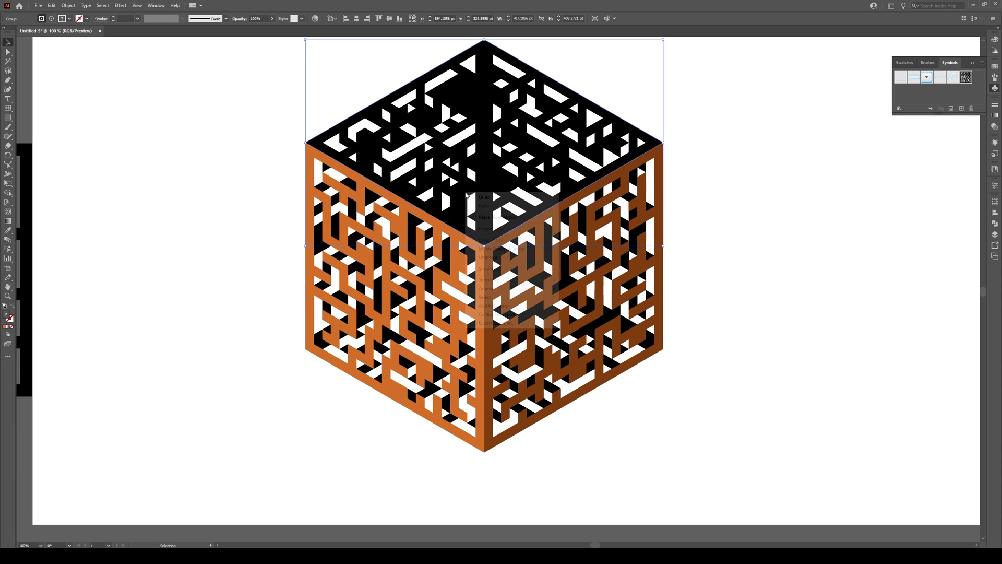
click(499, 258)
right_click(466, 191)
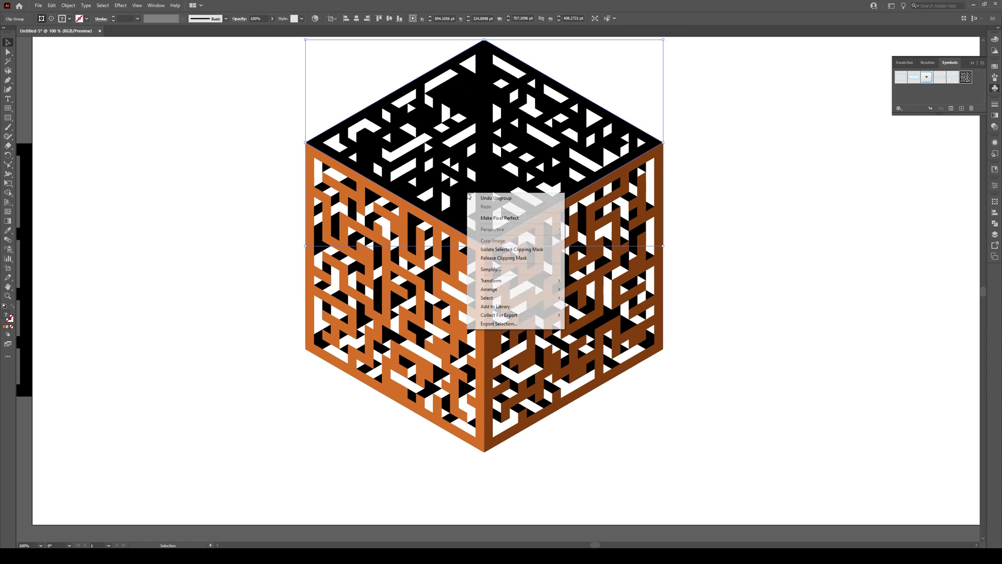
click(499, 258)
click(257, 133)
click(329, 137)
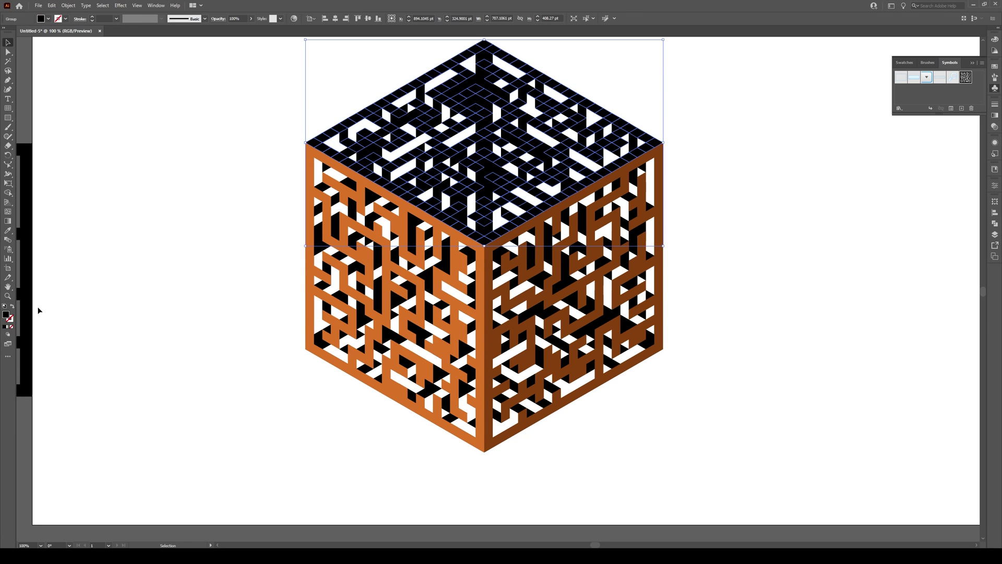
Fill the top maze face with light orange F7A05E
double_click(6, 316)
drag(473, 241, 462, 228)
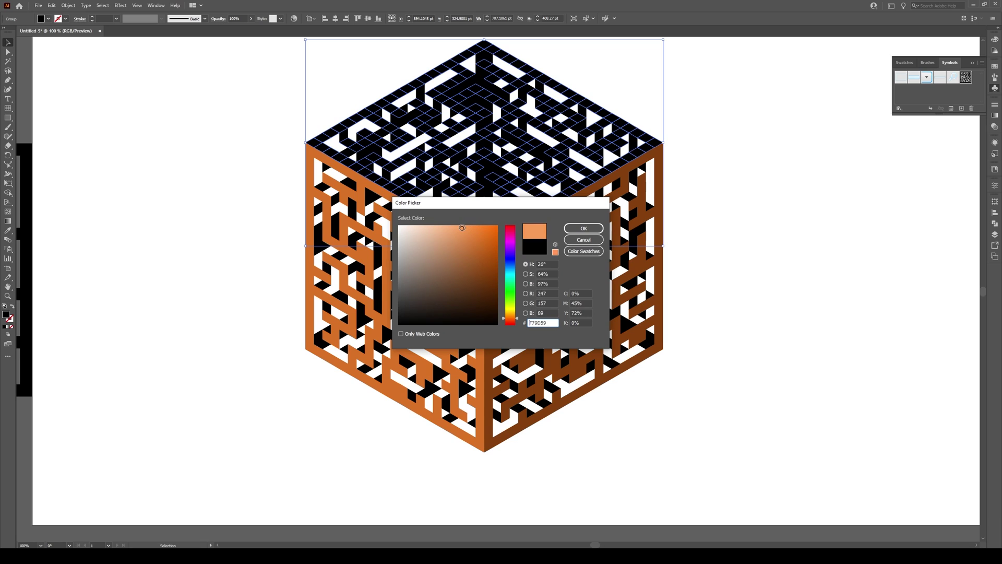
click(584, 228)
click(728, 163)
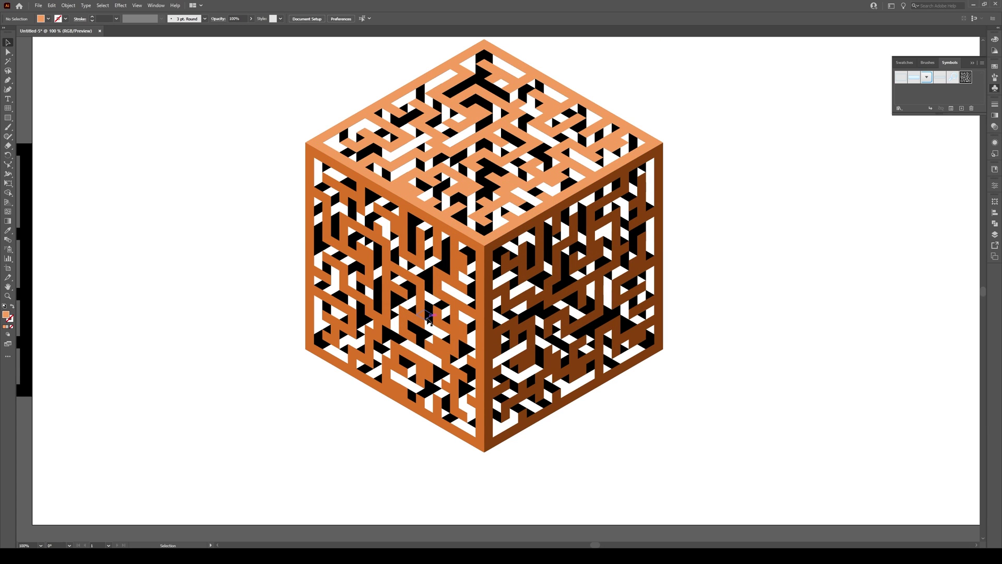
Ungroup the cube's bottom face, release its clipping mask and select its maze group
right_click(380, 369)
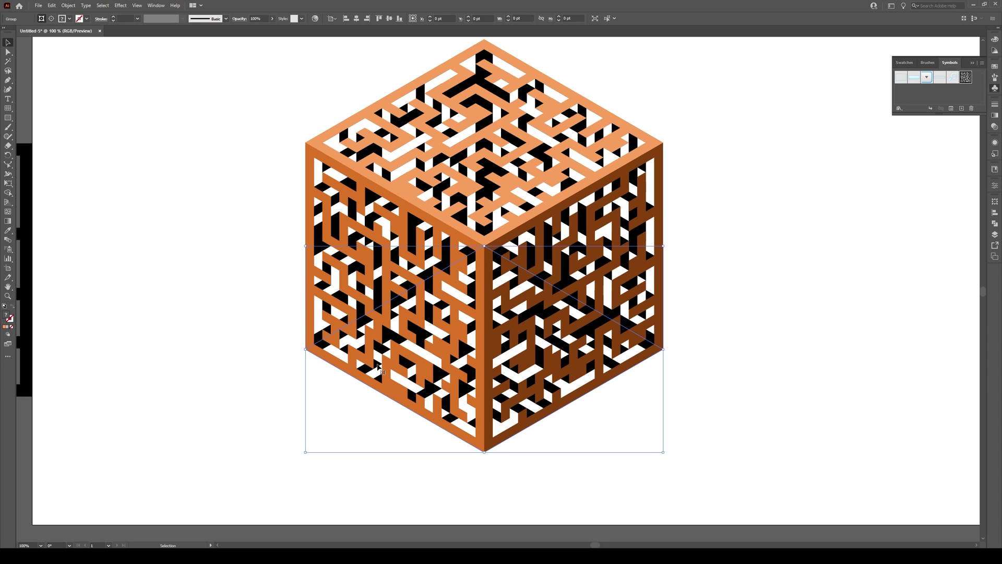
click(400, 429)
right_click(379, 371)
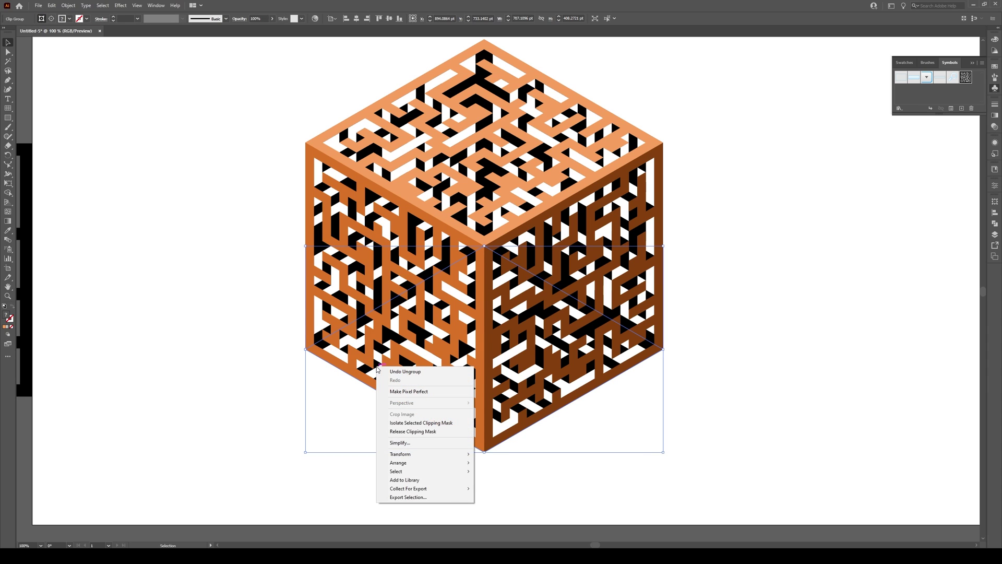
click(412, 432)
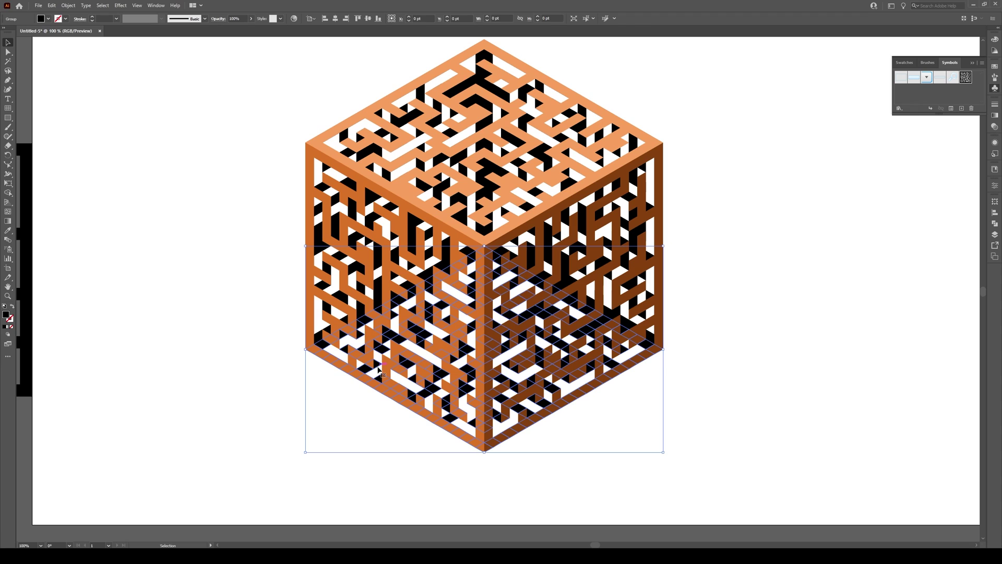
Fill the bottom maze face with blue 1A68A8
double_click(6, 314)
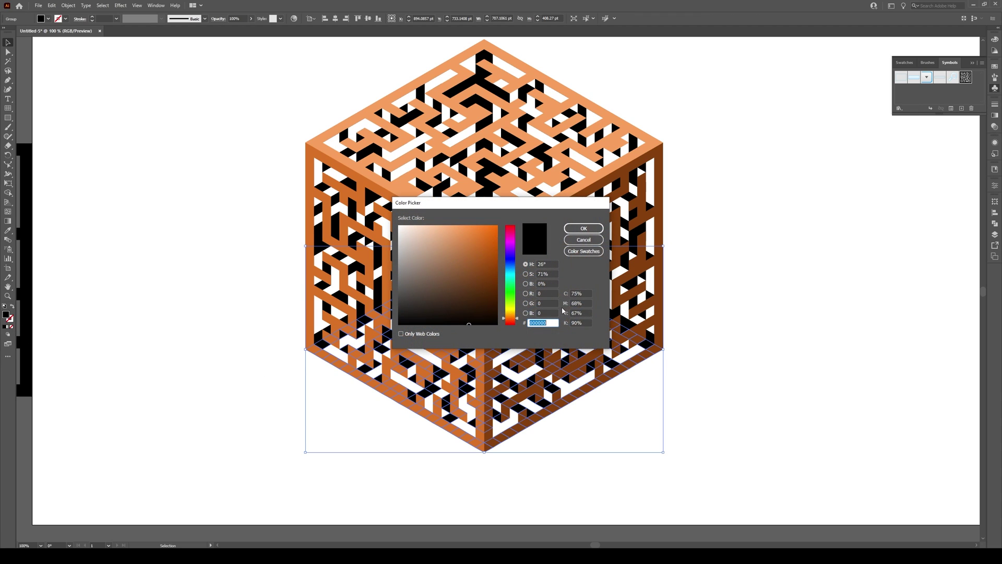
click(509, 275)
drag(509, 275, 510, 269)
click(474, 239)
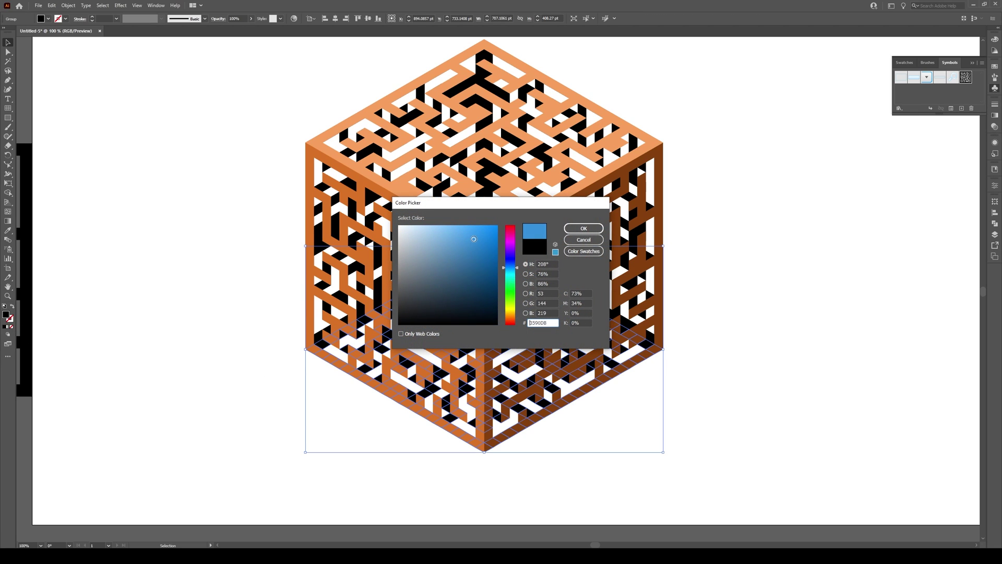
mouse_move(475, 237)
mouse_down()
mouse_move(466, 231)
mouse_move(483, 258)
mouse_up()
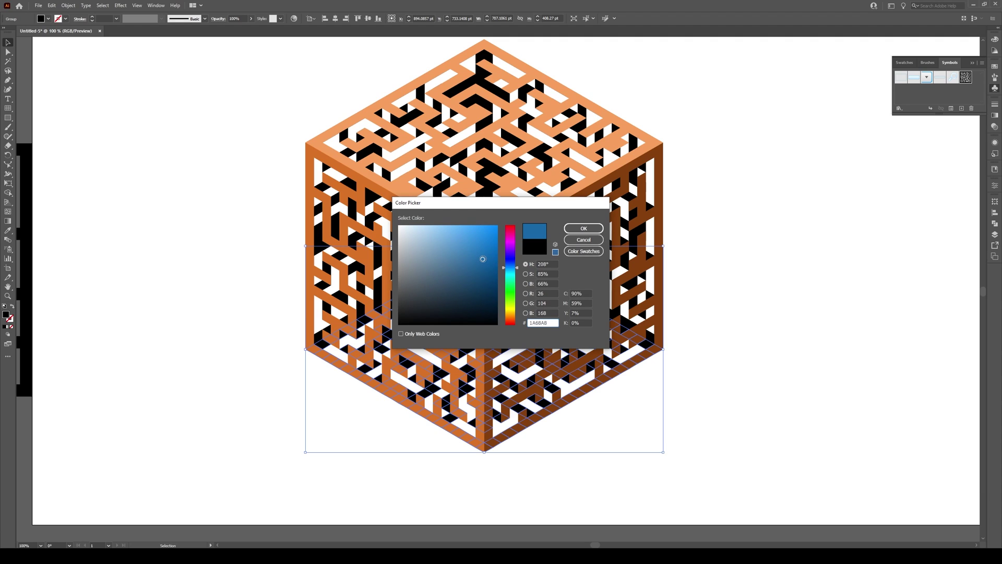
click(584, 228)
click(263, 408)
Ungroup the cube's rear left face, release its clipping mask and select its maze group
right_click(379, 261)
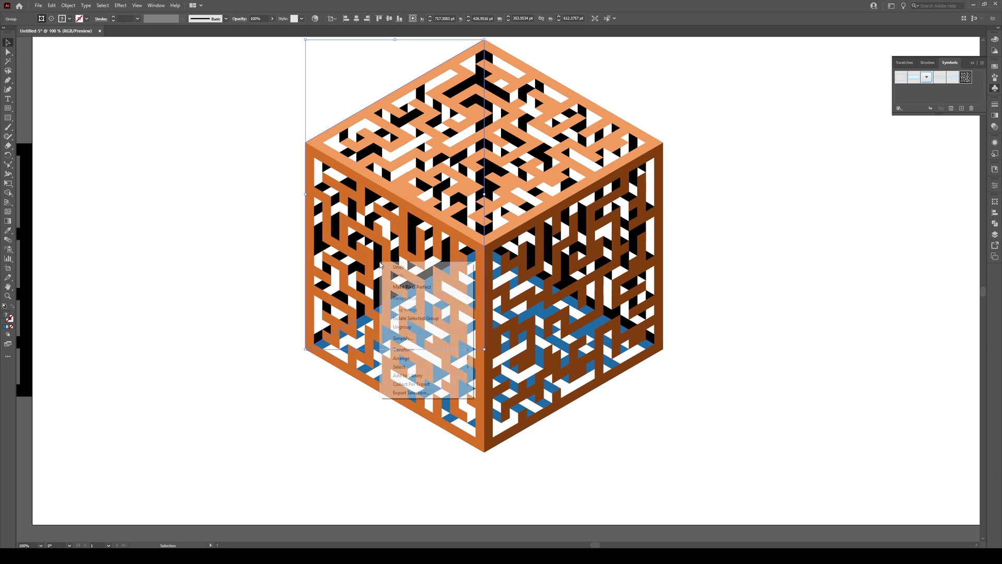
click(407, 326)
right_click(377, 263)
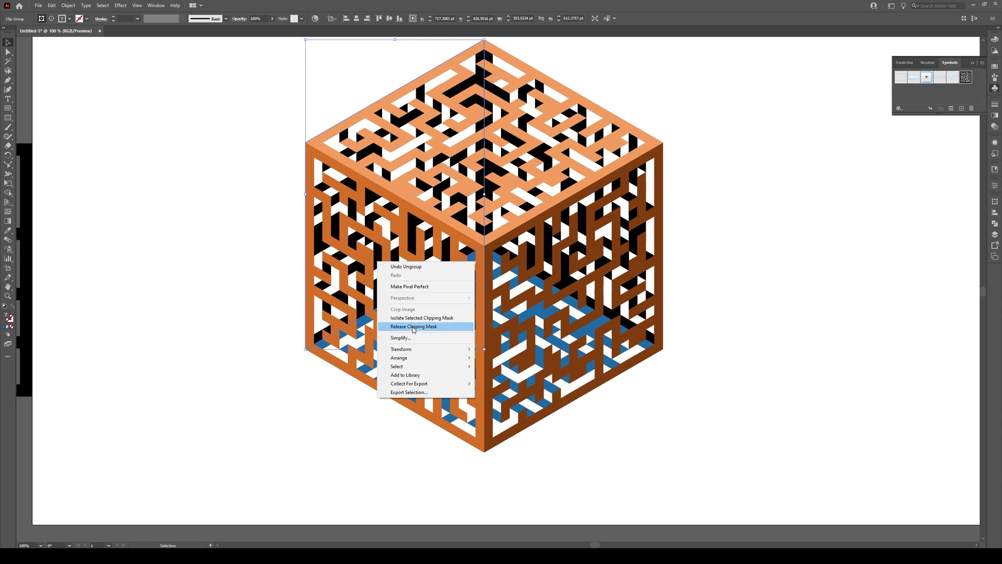
click(412, 327)
click(349, 280)
click(379, 268)
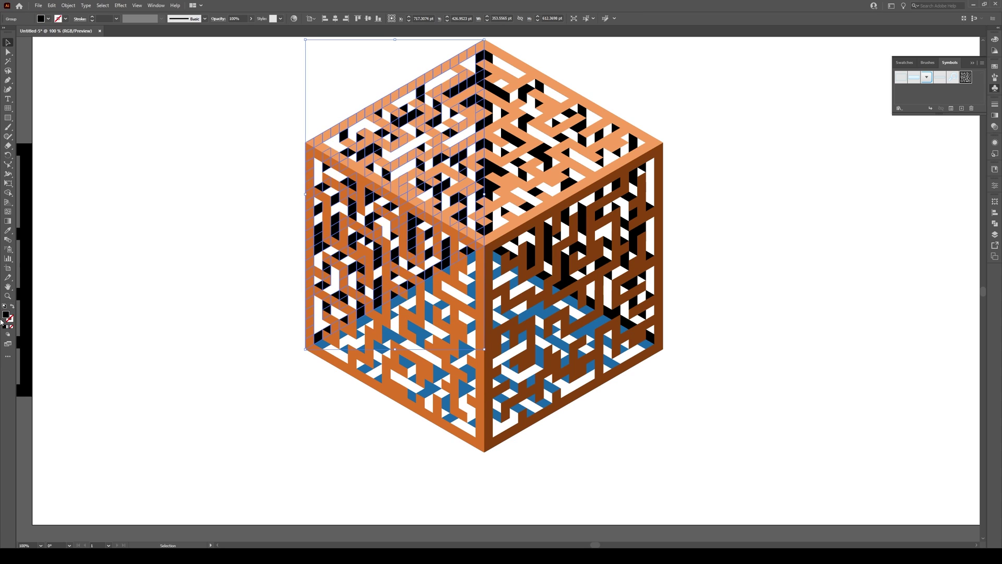
Fill the rear left maze face with a blue brighter than the bottom face's
double_click(5, 314)
mouse_move(509, 275)
mouse_down()
mouse_move(510, 261)
mouse_move(478, 234)
mouse_move(476, 265)
mouse_move(514, 268)
mouse_up()
click(479, 236)
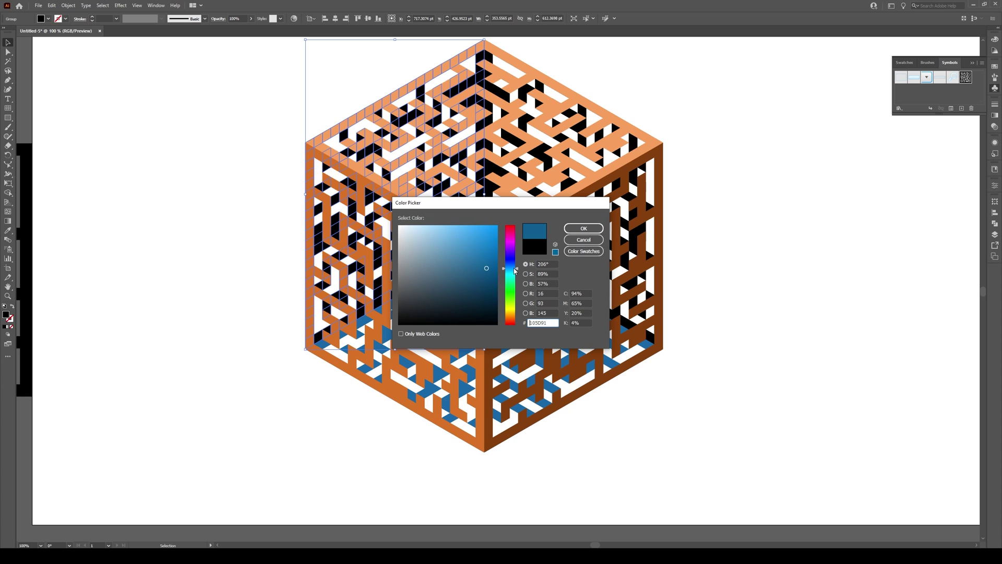
click(583, 228)
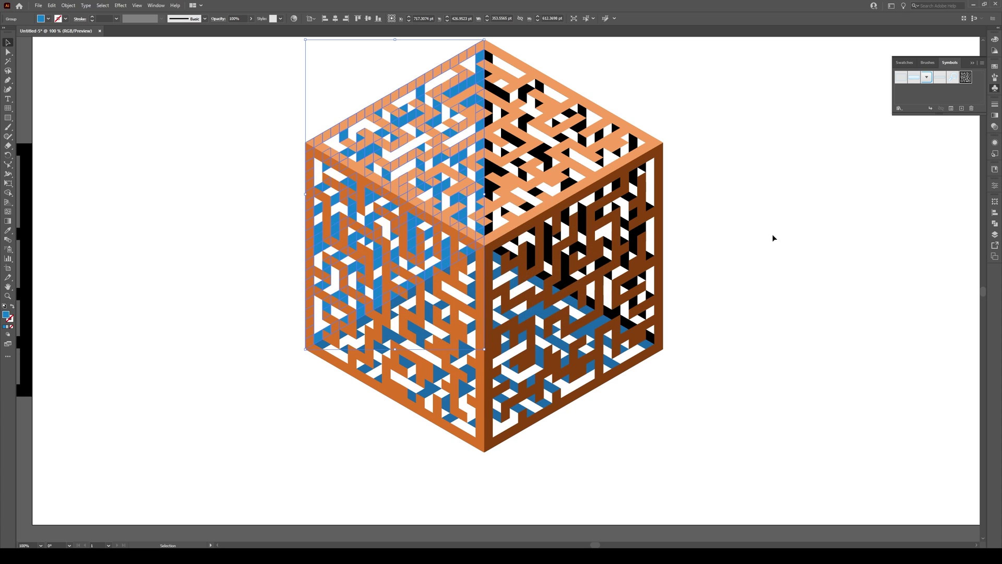
click(770, 242)
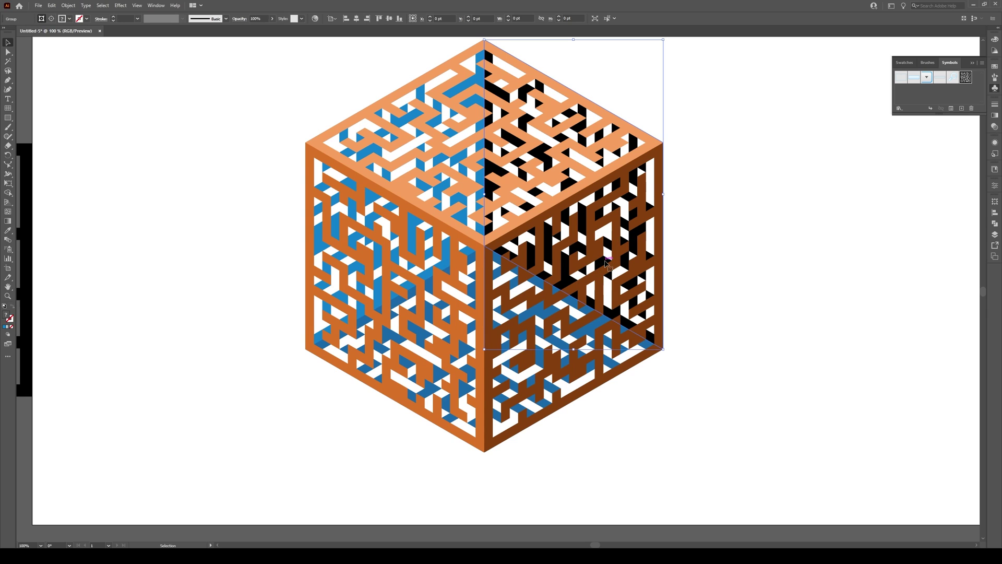
Ungroup the cube's rear right face, release its clipping mask and select its maze group
right_click(605, 261)
click(627, 326)
right_click(614, 261)
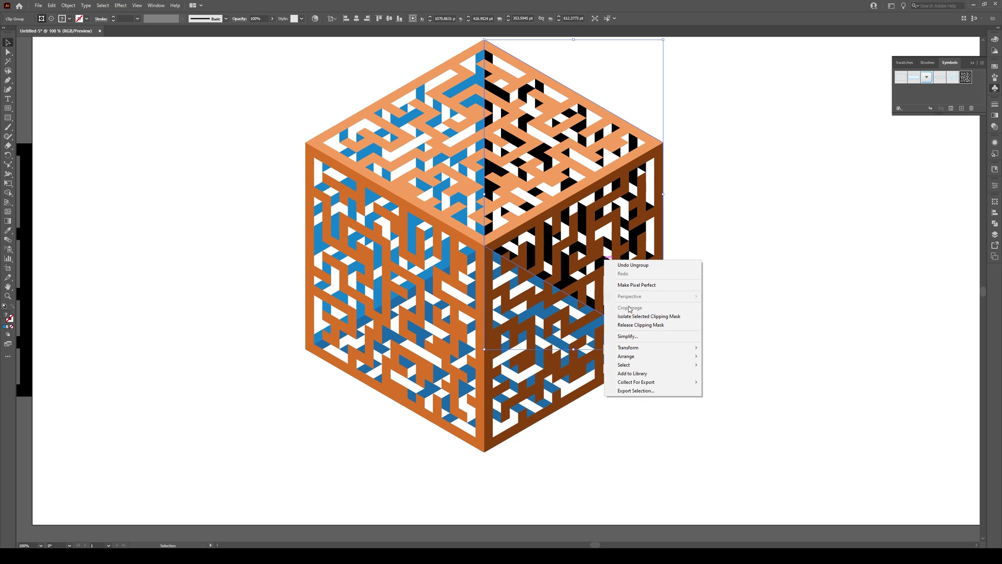
click(641, 325)
click(629, 266)
click(625, 256)
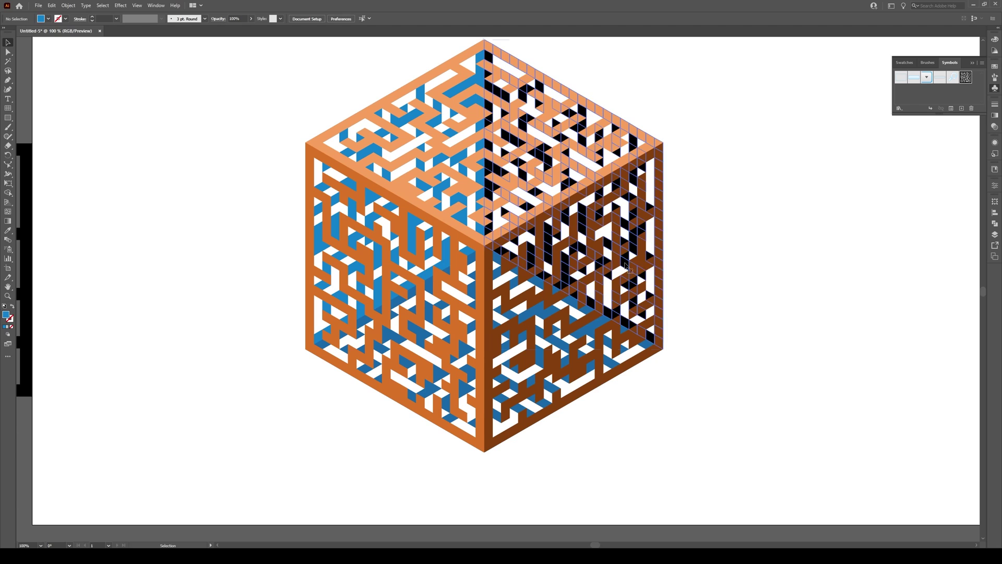
Fill the rear right maze face with a deep royal blue
double_click(6, 315)
mouse_move(515, 272)
mouse_down()
mouse_move(515, 258)
mouse_move(516, 268)
mouse_move(489, 251)
mouse_move(491, 235)
mouse_move(495, 256)
mouse_up()
click(584, 229)
click(752, 234)
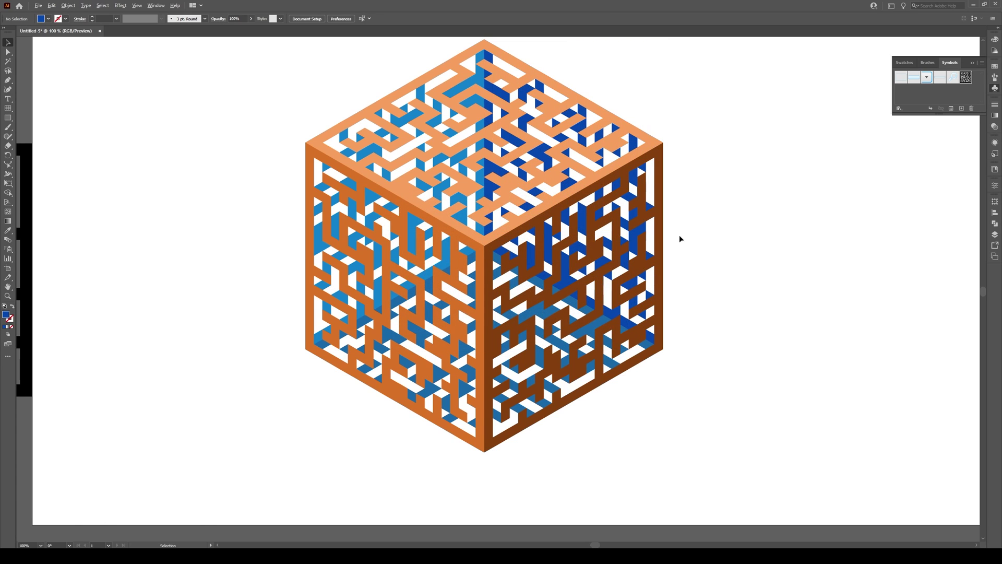
Preview rotating the front right maze face through a full turn using the Rotate dialog
scroll(644, 228, down, 1)
scroll(575, 214, up, 1)
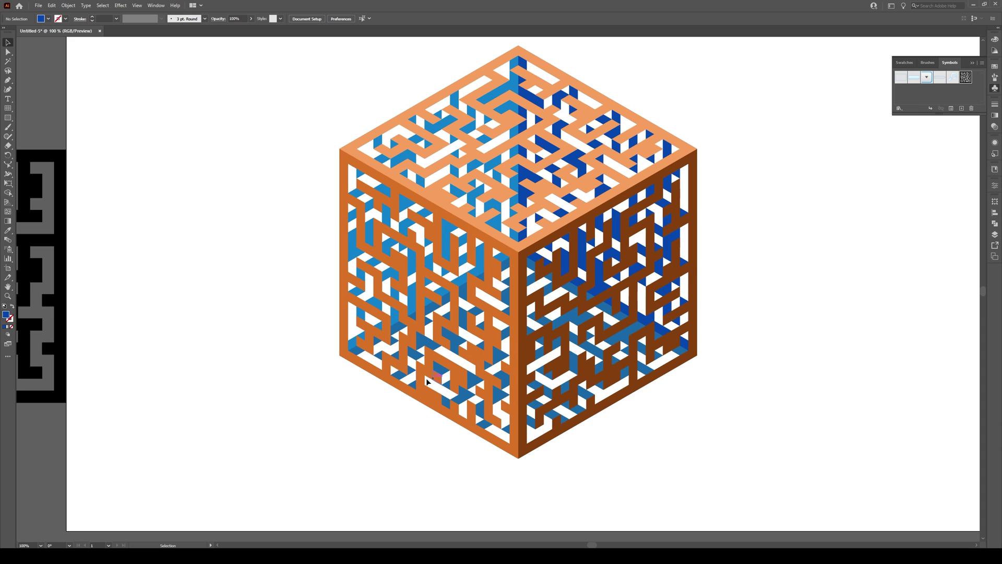
click(559, 267)
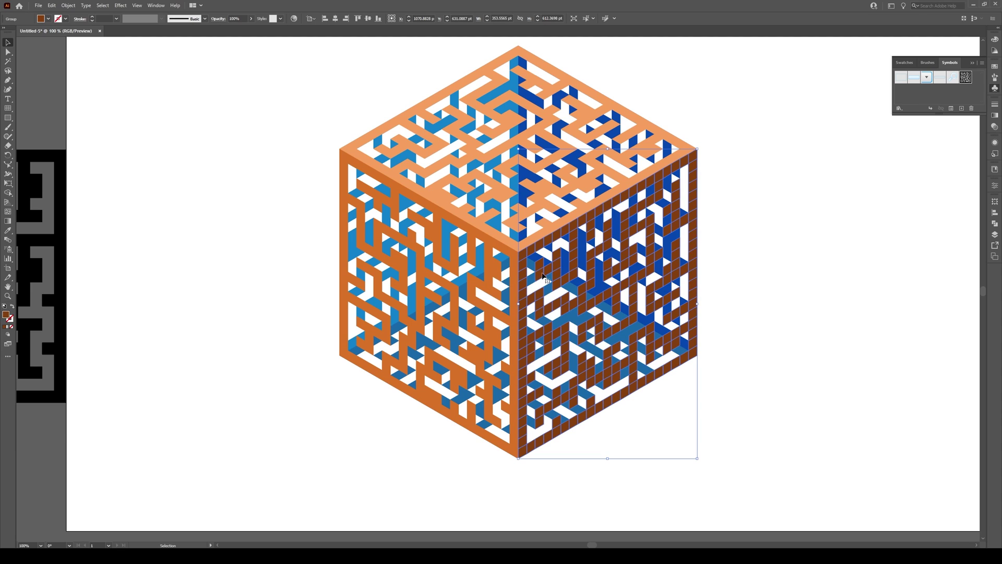
click(859, 257)
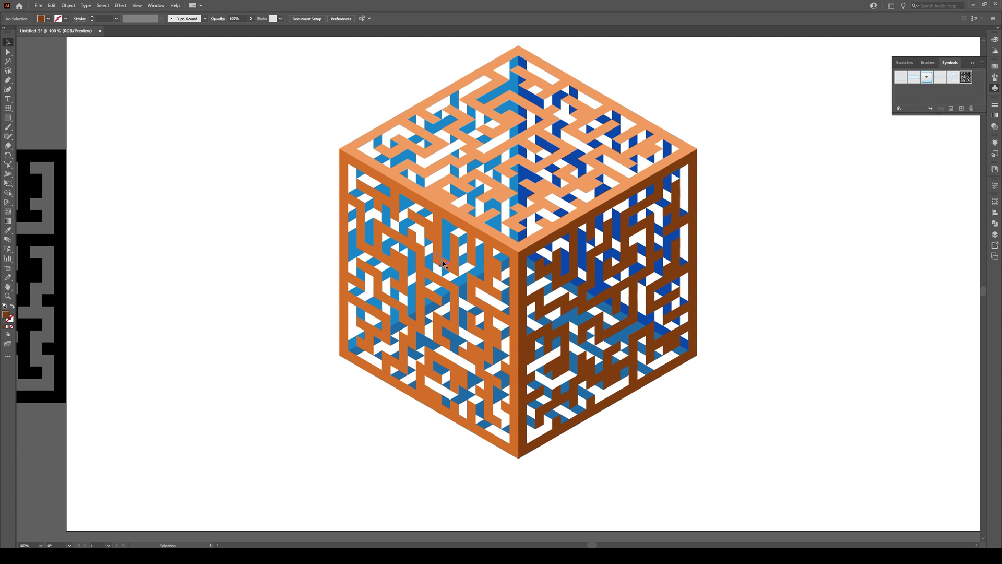
click(561, 268)
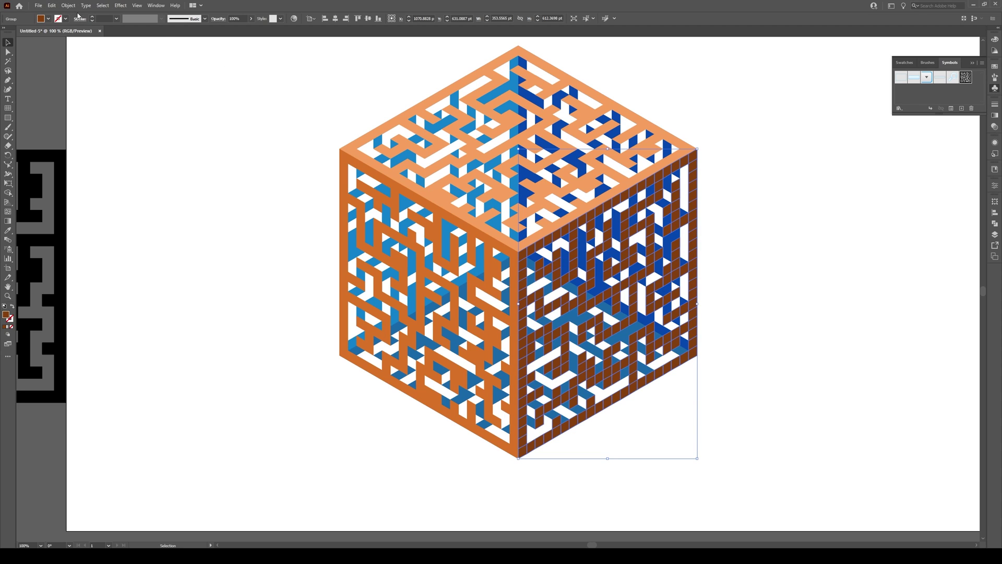
click(69, 5)
mouse_move(86, 15)
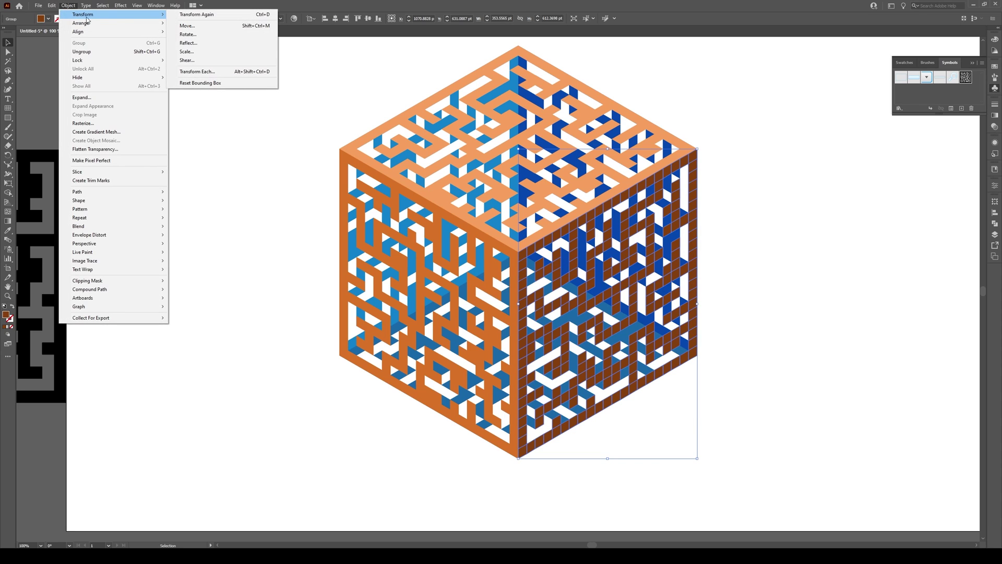
click(198, 39)
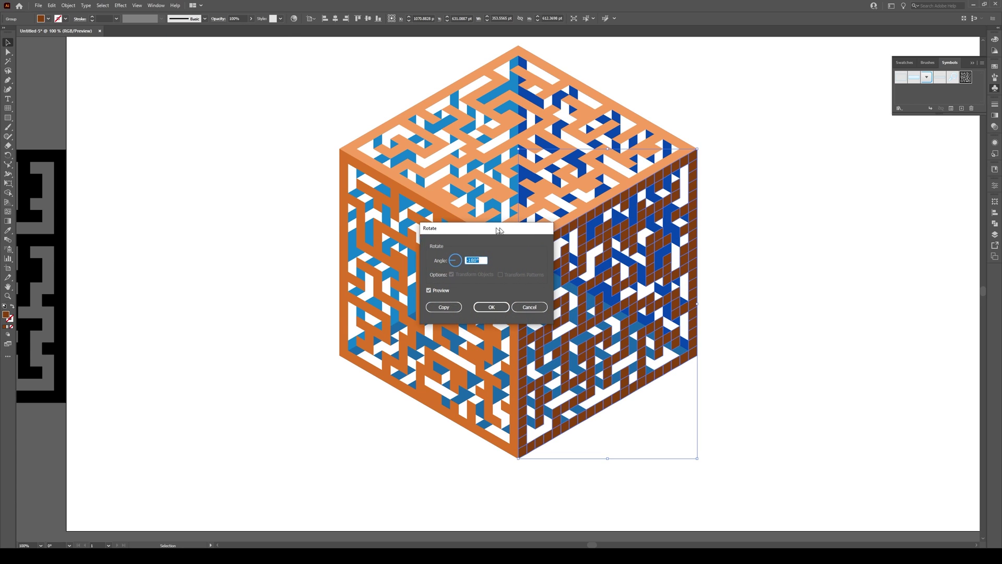
drag(525, 231, 329, 202)
scroll(300, 235, down, 20)
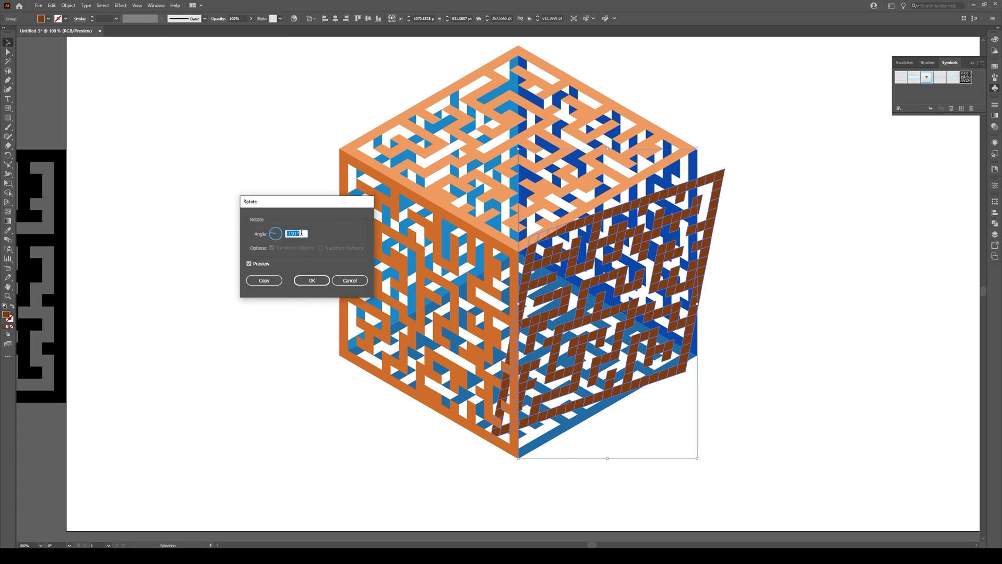
scroll(300, 234, down, 20)
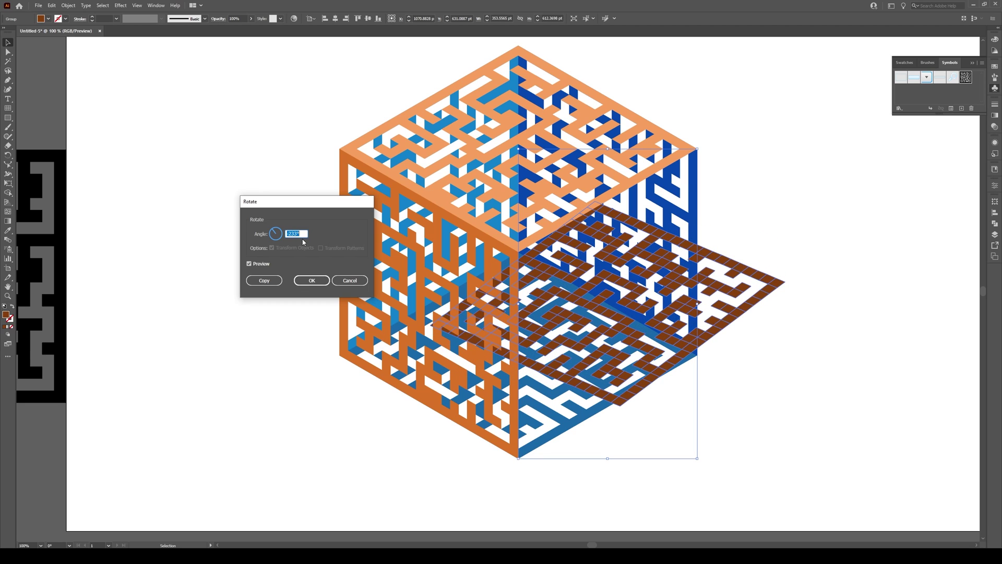
scroll(302, 233, down, 20)
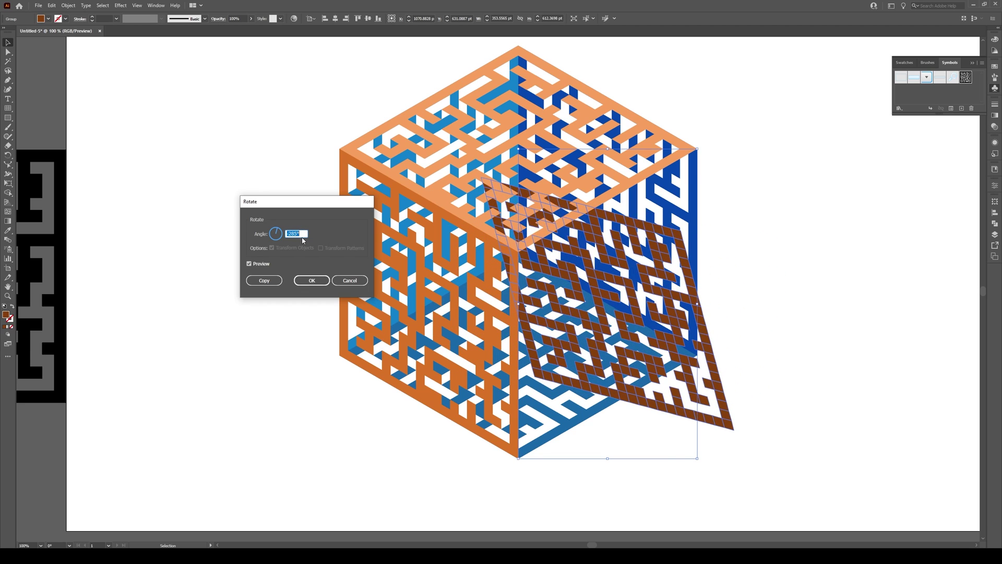
scroll(303, 232, down, 20)
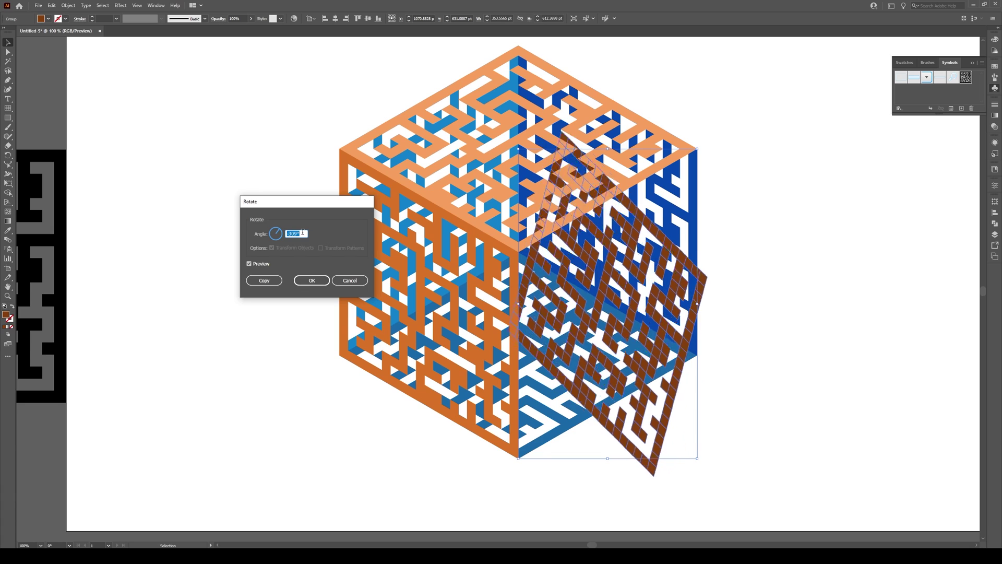
scroll(302, 233, down, 8)
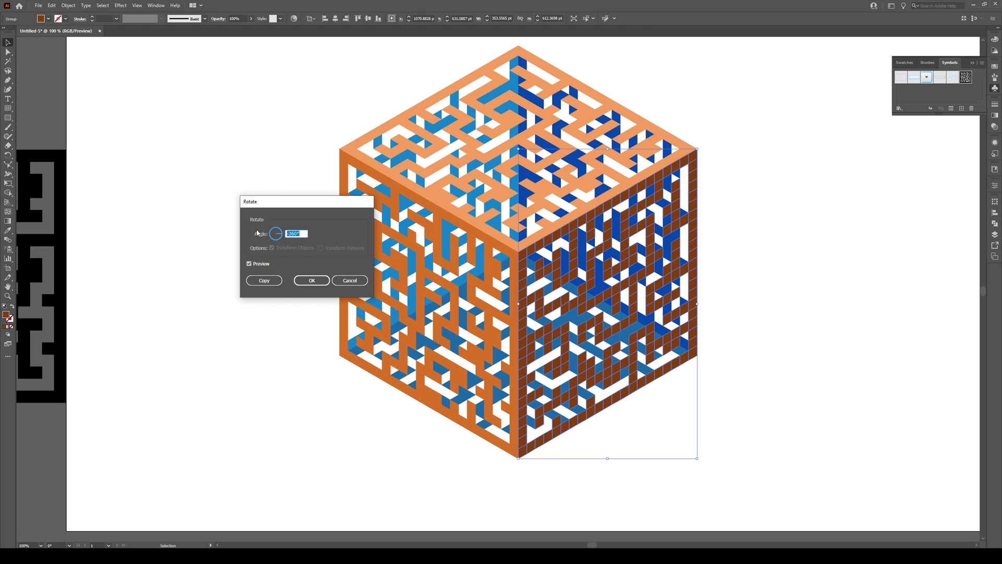
Try a 180° rotation of the front right maze face and cancel it
text(180)
scroll(301, 235, down, 9)
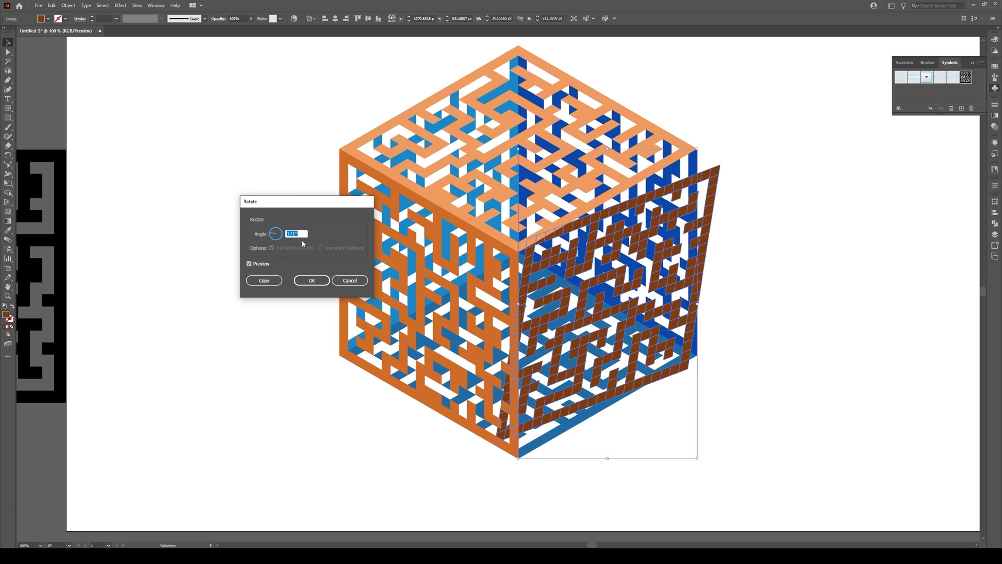
scroll(302, 235, up, 9)
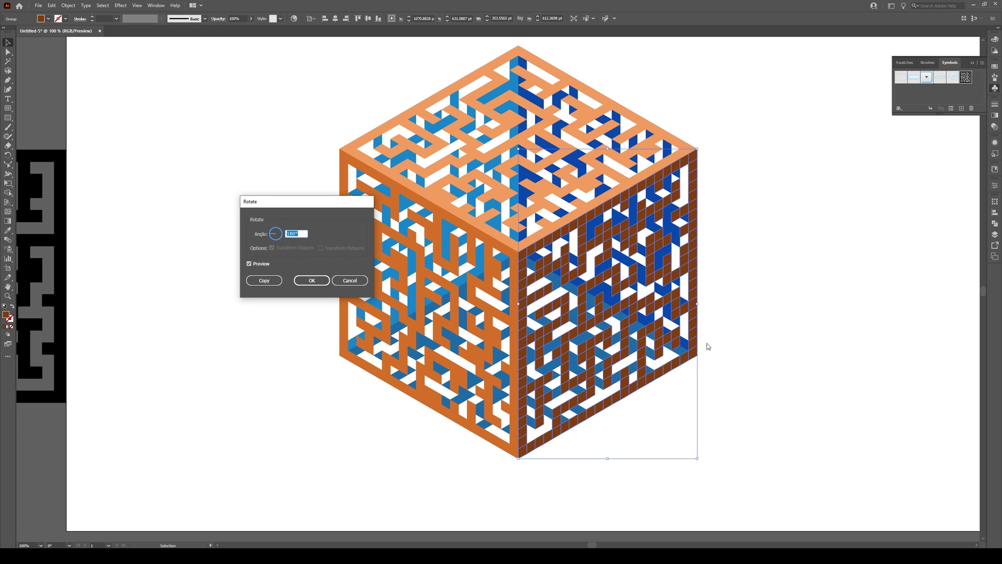
click(360, 282)
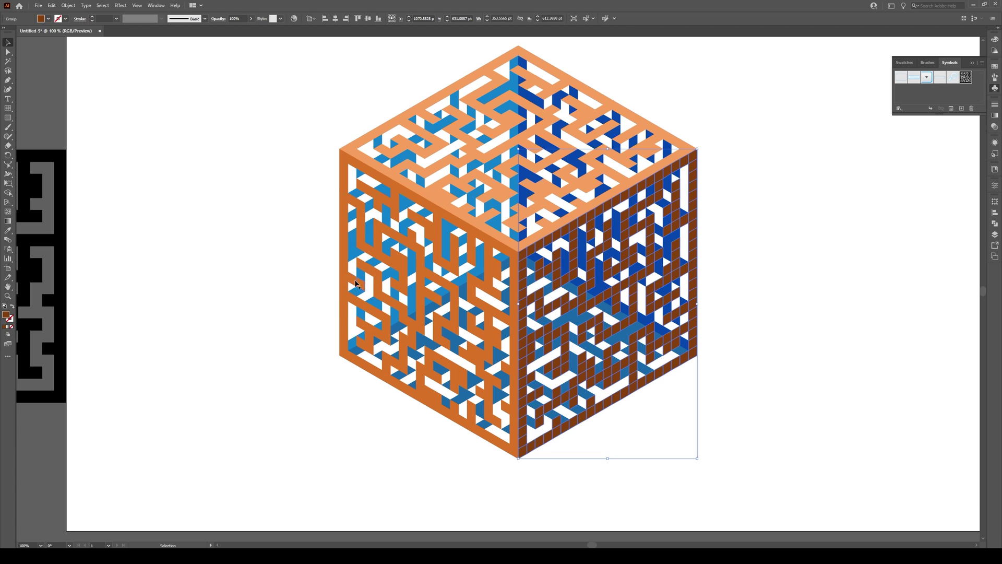
Duplicate the cube's bottom maze face and place the copy against the front right face's lower edge
click(249, 257)
scroll(502, 298, down, 2)
scroll(527, 291, up, 1)
scroll(517, 360, up, 1)
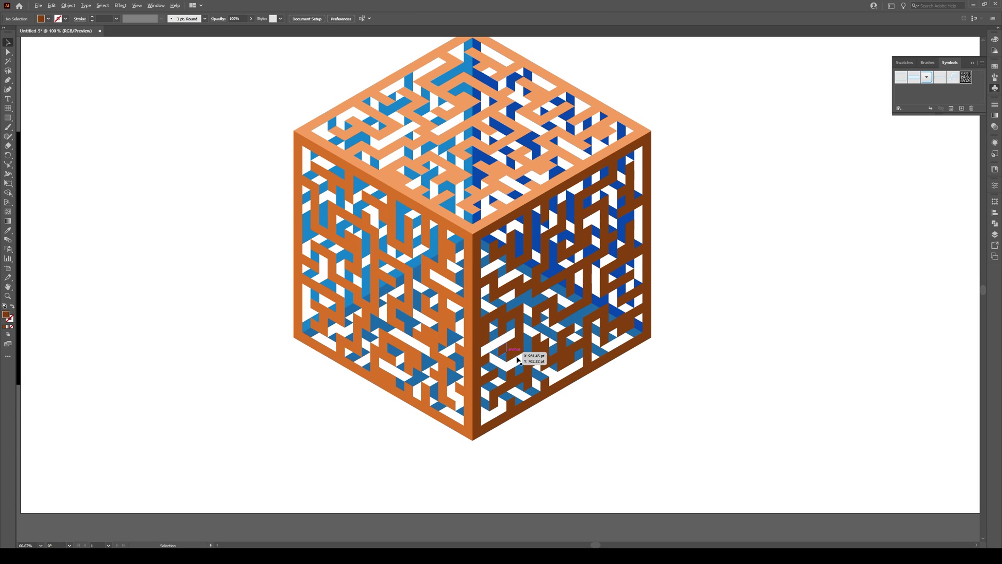
scroll(647, 360, down, 1)
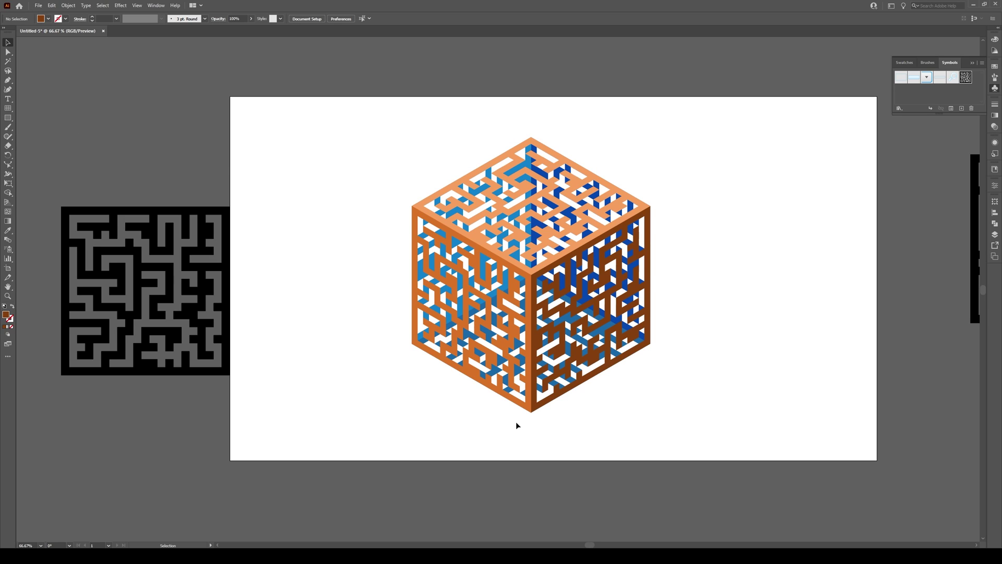
click(509, 393)
drag(509, 393, 628, 461)
click(771, 387)
scroll(495, 289, down, 1)
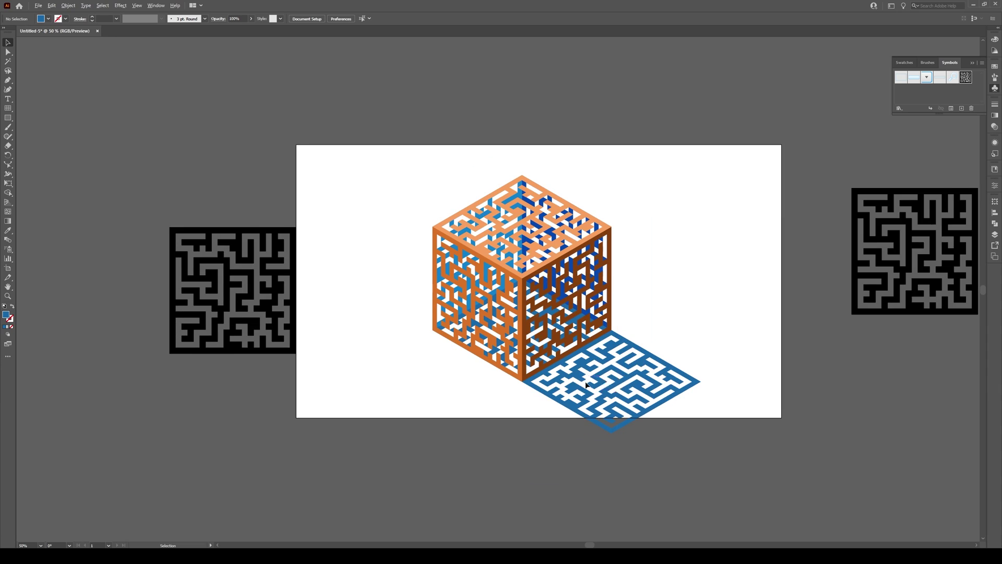
scroll(589, 382, up, 1)
scroll(608, 380, up, 1)
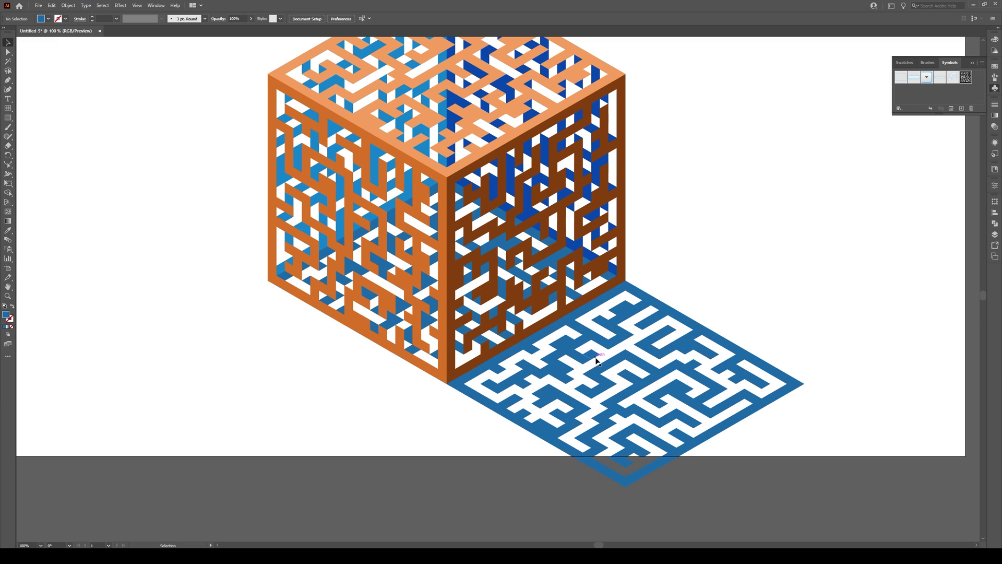
click(608, 370)
scroll(605, 368, down, 1)
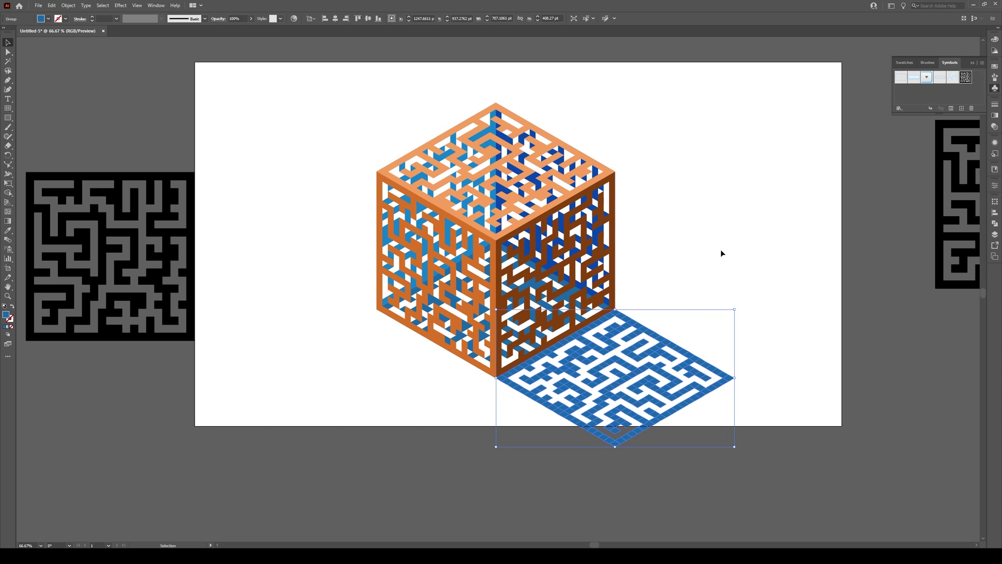
Draw a rectangle about 235 by 165 pt beside the cube and snap its four corners to the copied maze face's corners
key(ctrl+shift+a)
key(m)
drag(671, 209, 750, 264)
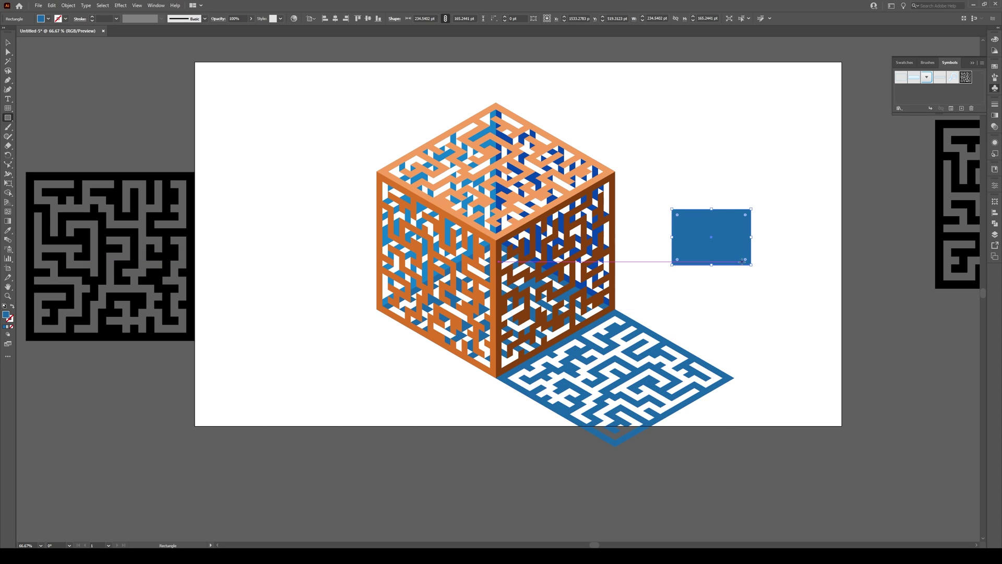
key(a)
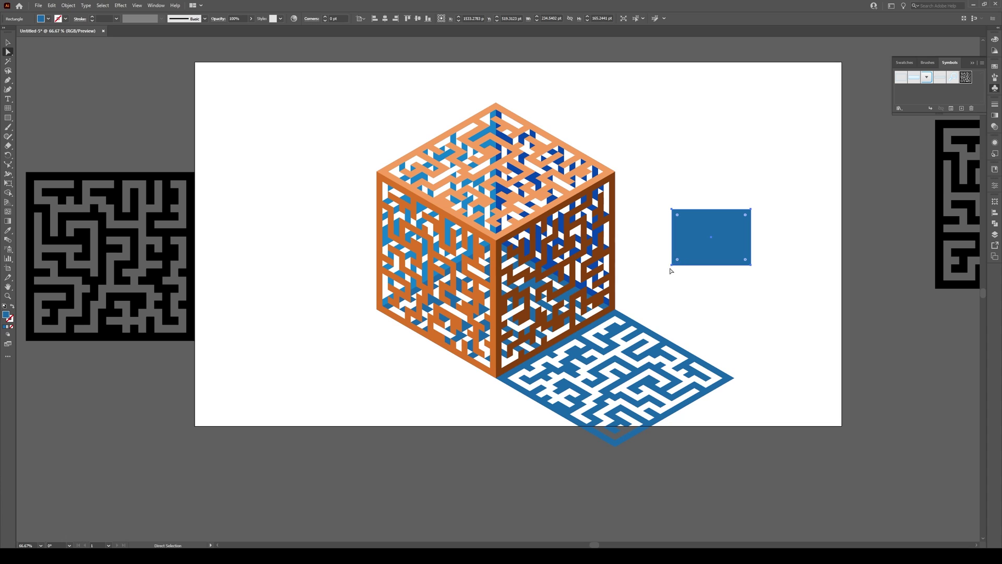
drag(672, 264, 615, 446)
drag(752, 266, 735, 376)
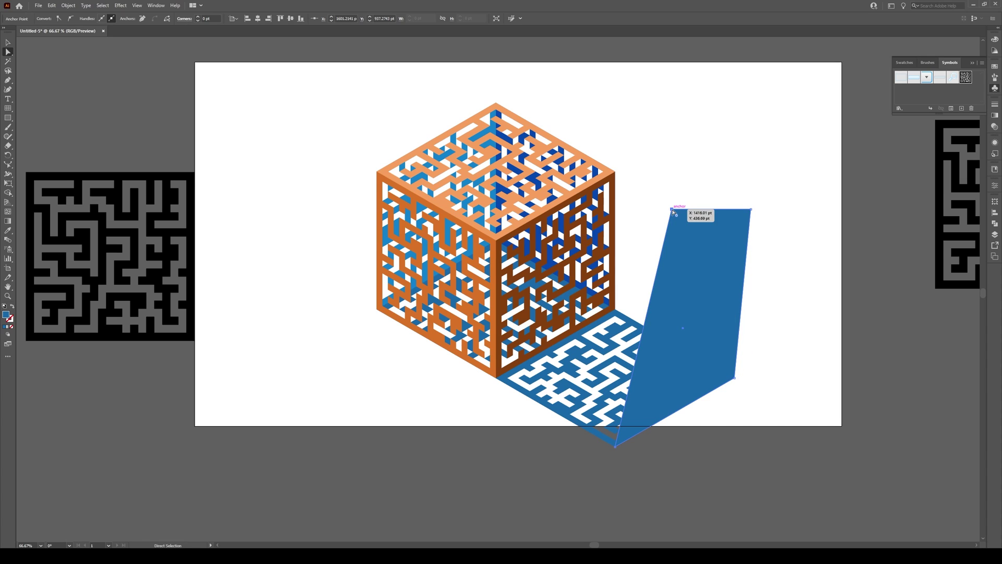
drag(672, 209, 501, 379)
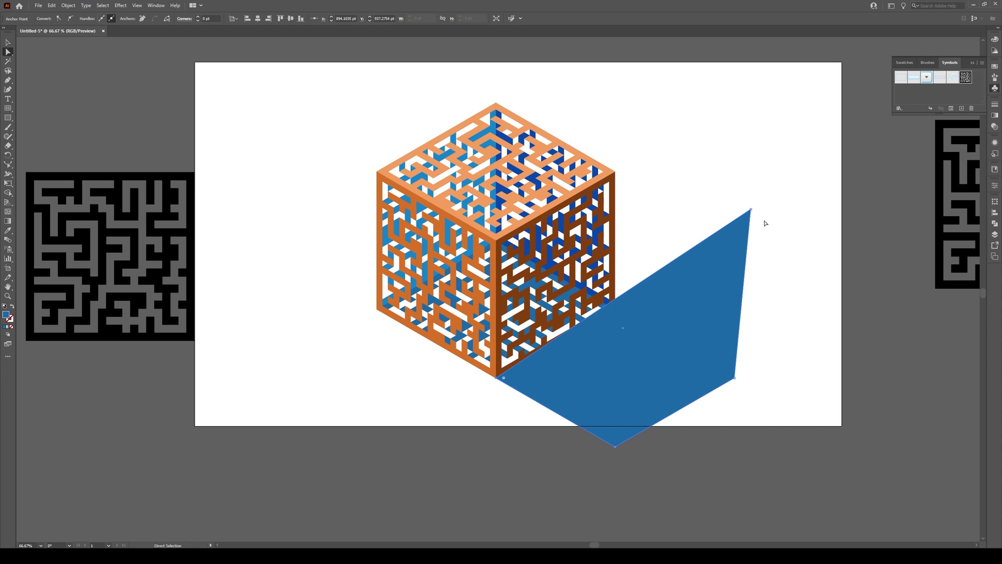
drag(751, 210, 614, 312)
Send the solid blue diamond behind all other artwork
click(604, 369)
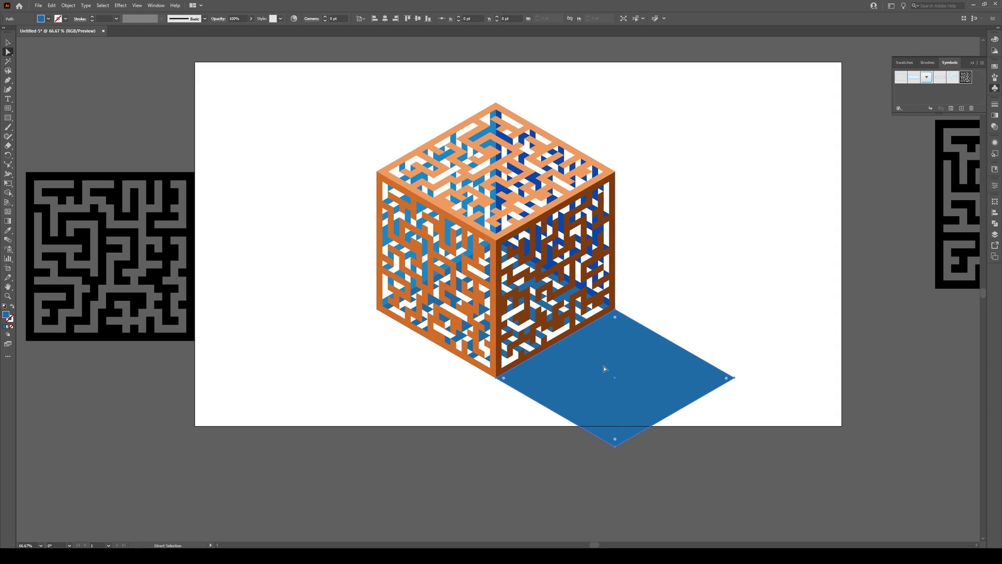
right_click(604, 368)
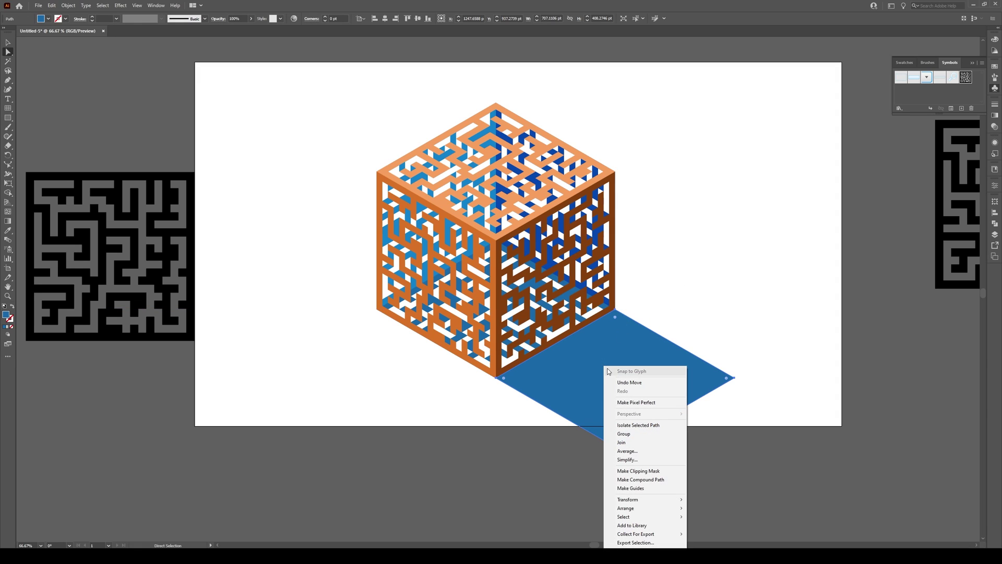
mouse_move(639, 508)
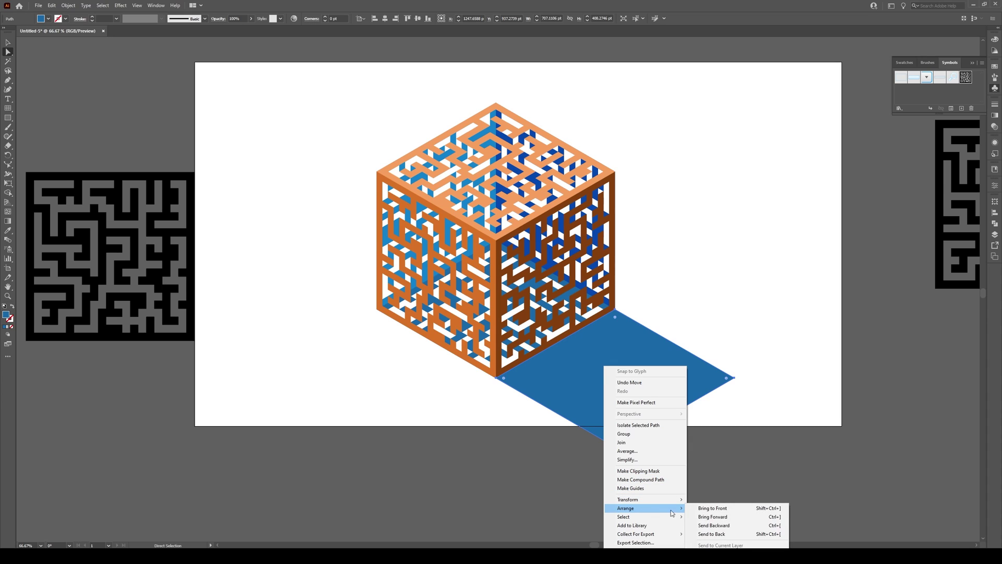
click(713, 533)
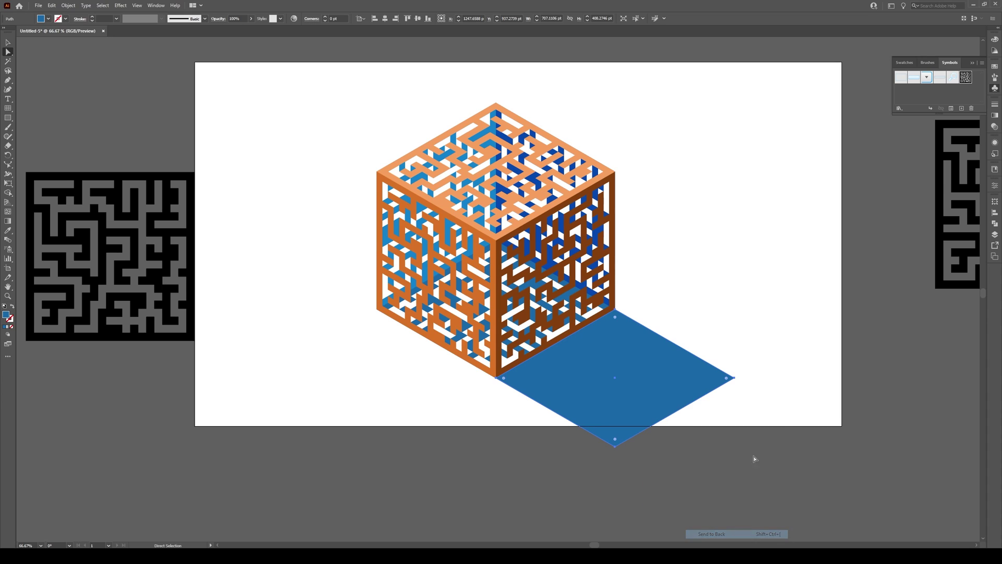
Delete the copied maze face lying over the diamond and select the solid diamond shape
click(639, 375)
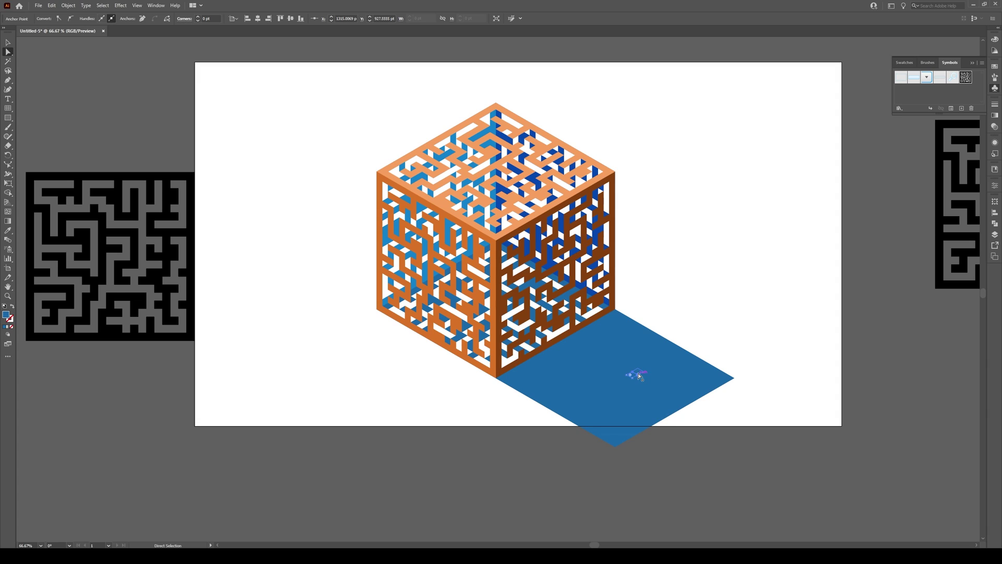
click(639, 374)
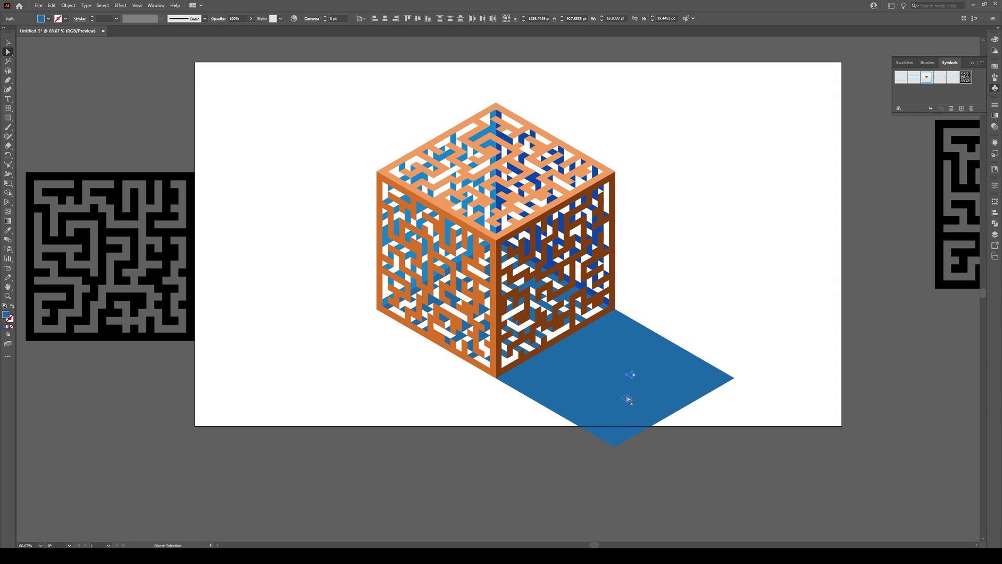
key(v)
click(696, 313)
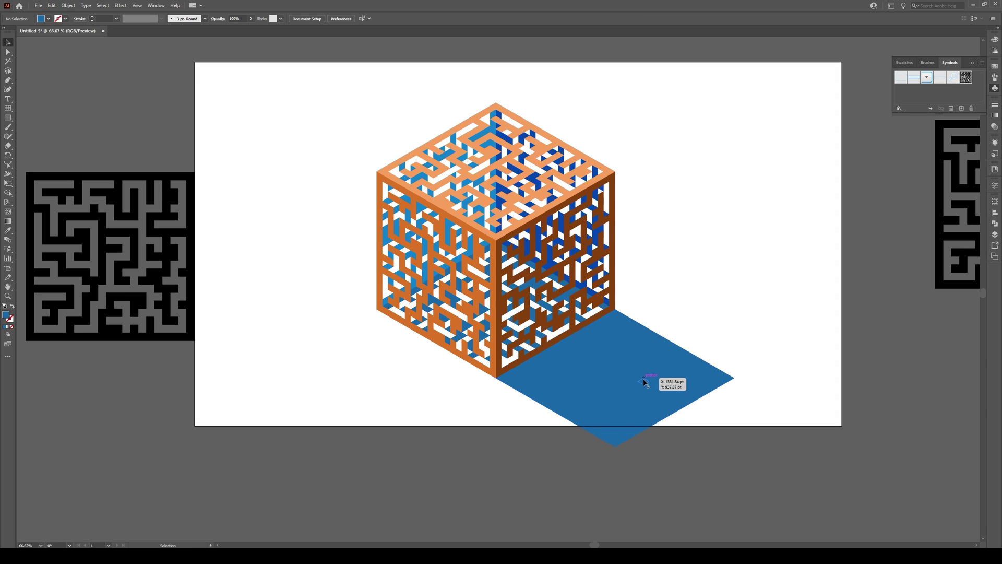
click(644, 382)
key(Delete)
click(622, 373)
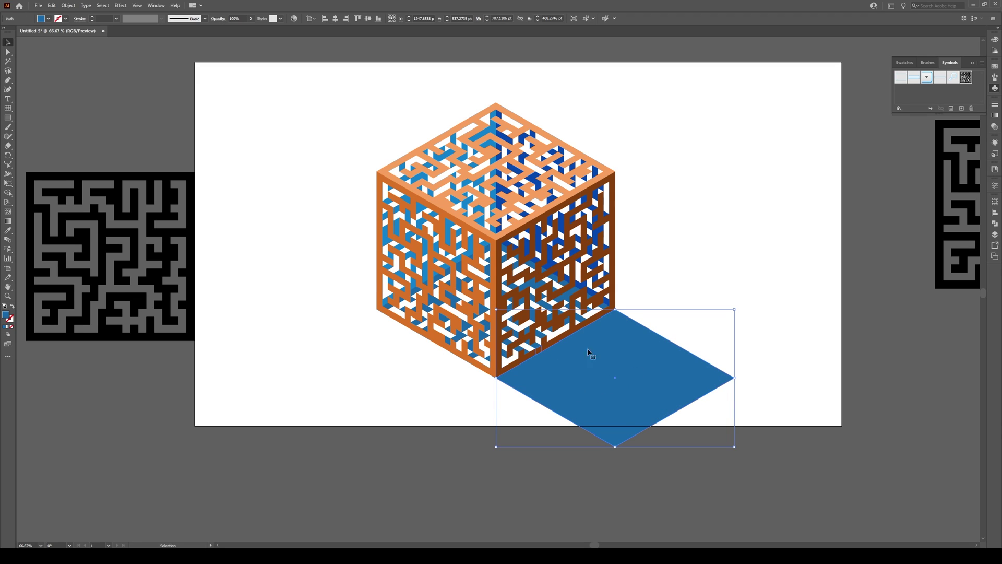
Set the diamond shadow's opacity to about 53% and its fill to dark gray 3A3A3A
click(251, 19)
drag(251, 29, 235, 30)
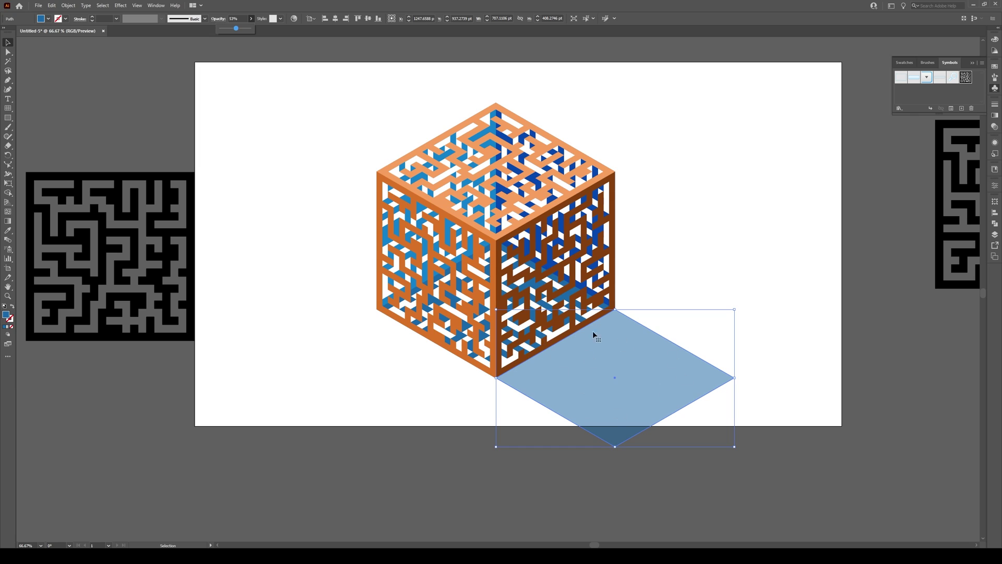
double_click(6, 316)
drag(410, 293, 395, 301)
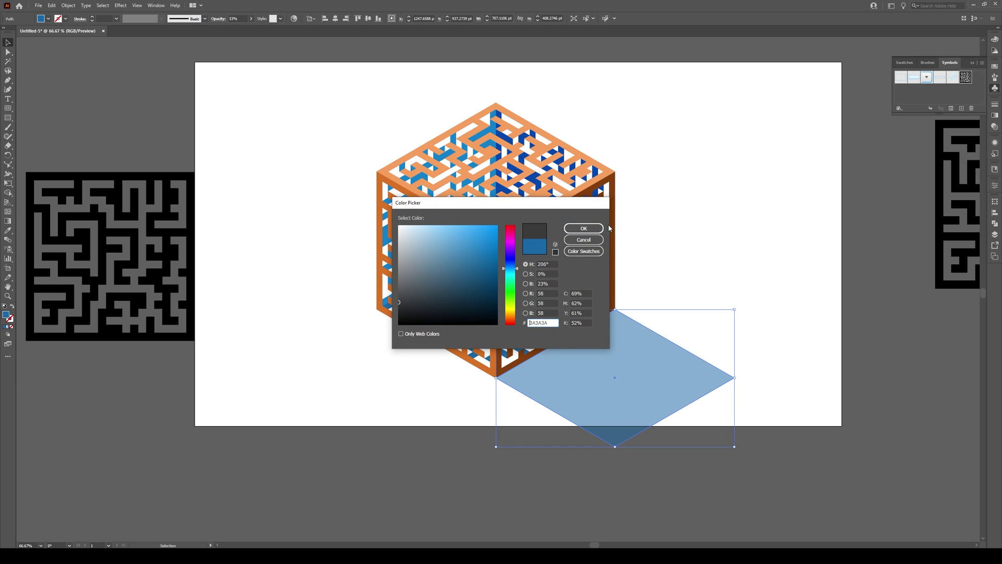
click(584, 229)
click(649, 302)
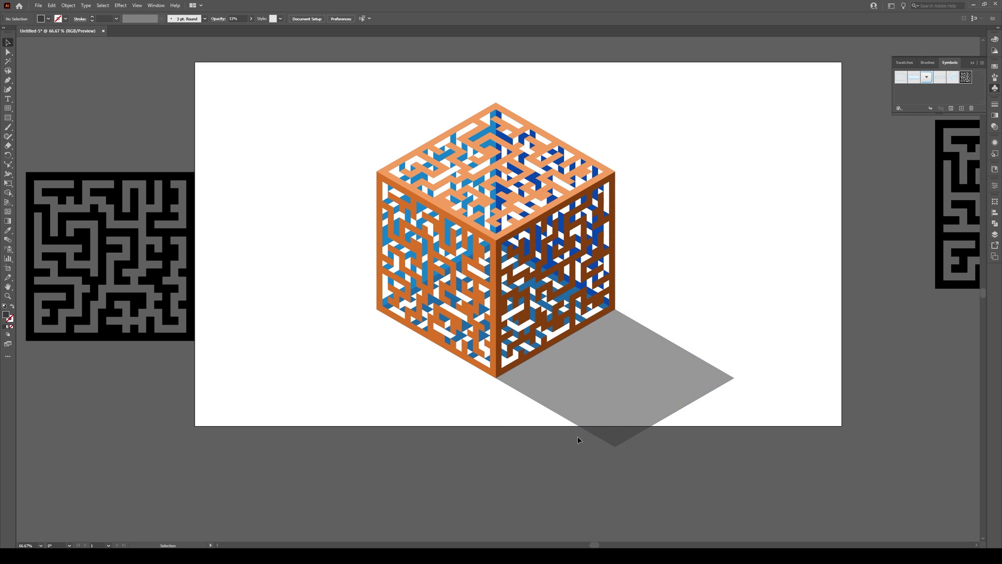
Extend the gray shadow beneath the cube by moving its two inner corners to the base's far left and rear corners
click(581, 394)
key(a)
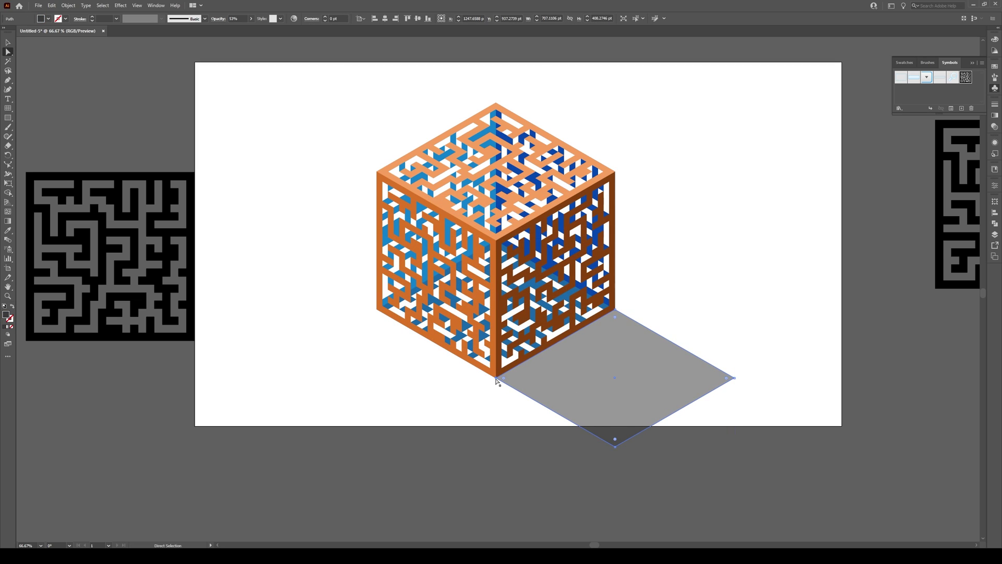
drag(497, 381, 377, 310)
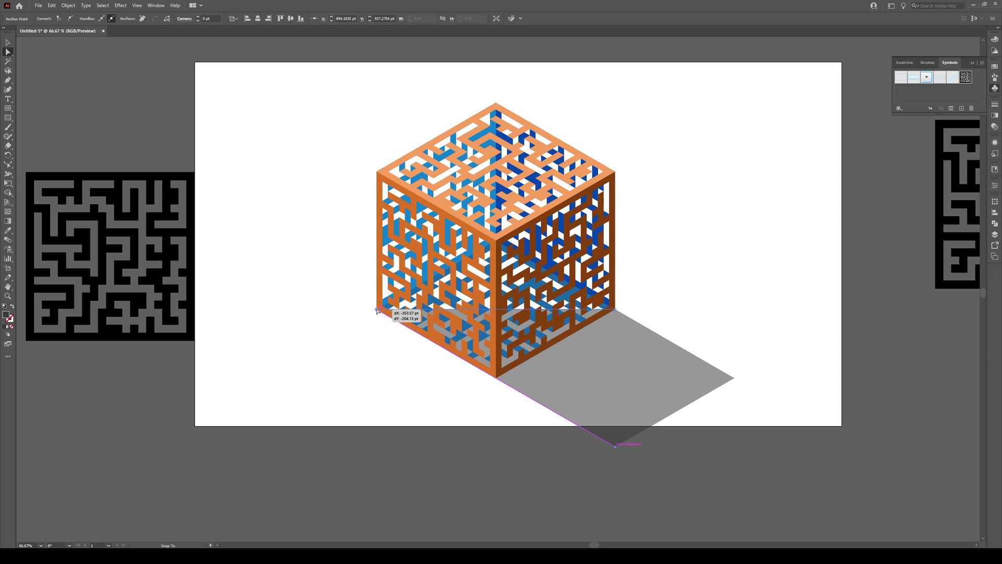
drag(616, 310, 495, 241)
key(v)
click(812, 282)
scroll(687, 371, down, 1)
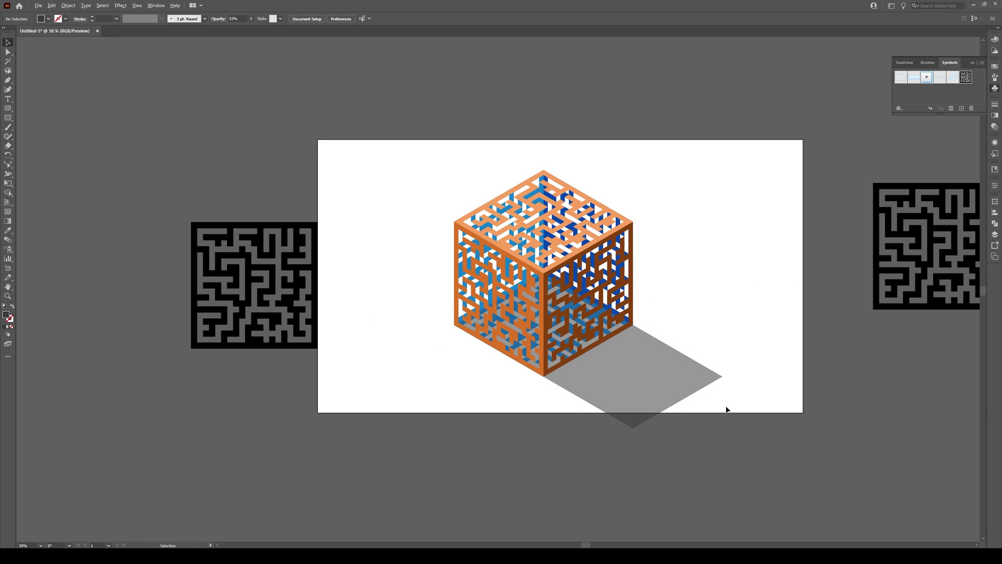
Lengthen the gray ground shadow by moving its two outer corners diagonally away from the cube, beyond the artboard's lower edge
scroll(726, 410, up, 1)
key(a)
click(599, 433)
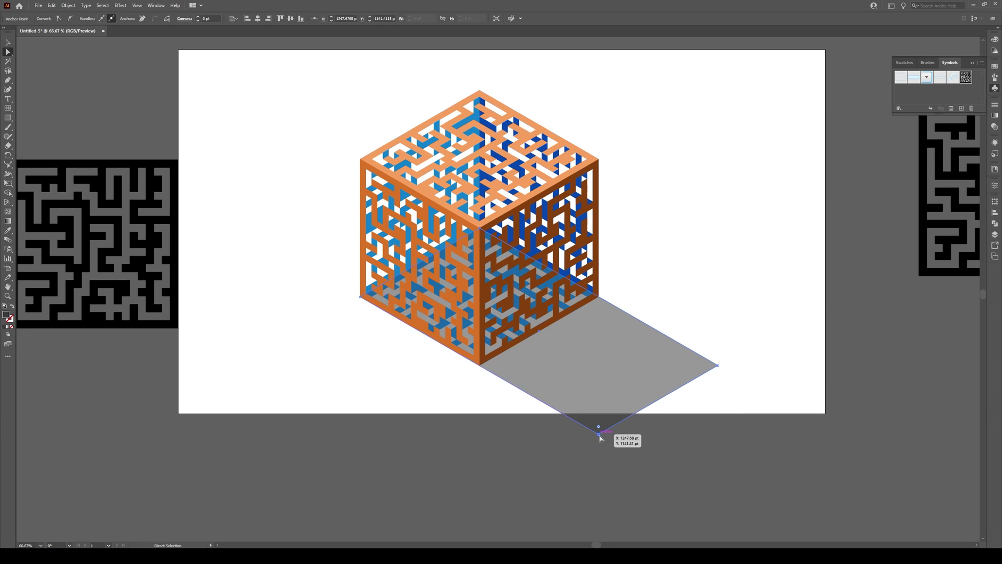
drag(600, 434, 723, 505)
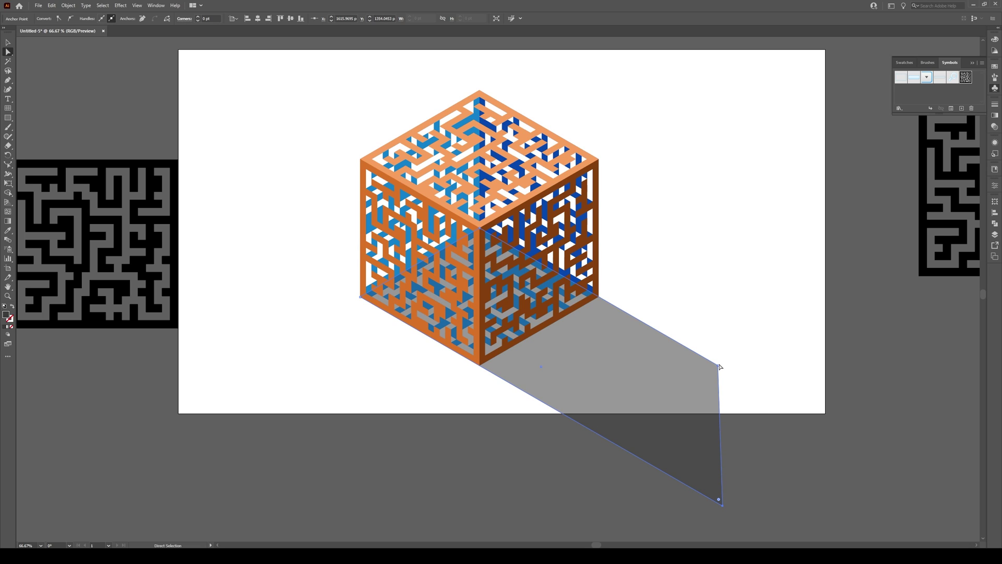
drag(720, 366, 889, 465)
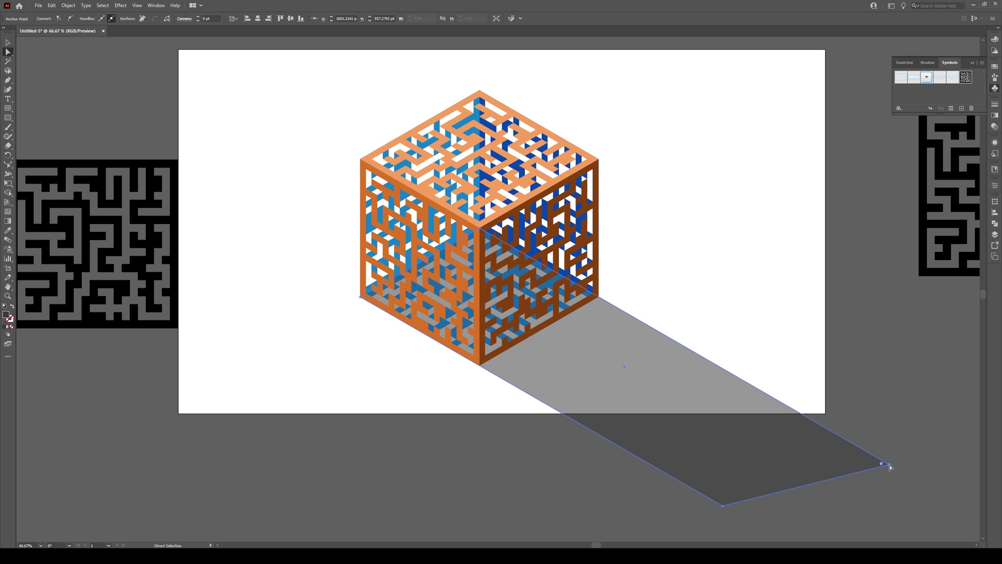
key(v)
click(888, 389)
scroll(515, 315, down, 2)
scroll(626, 335, up, 2)
scroll(673, 289, down, 1)
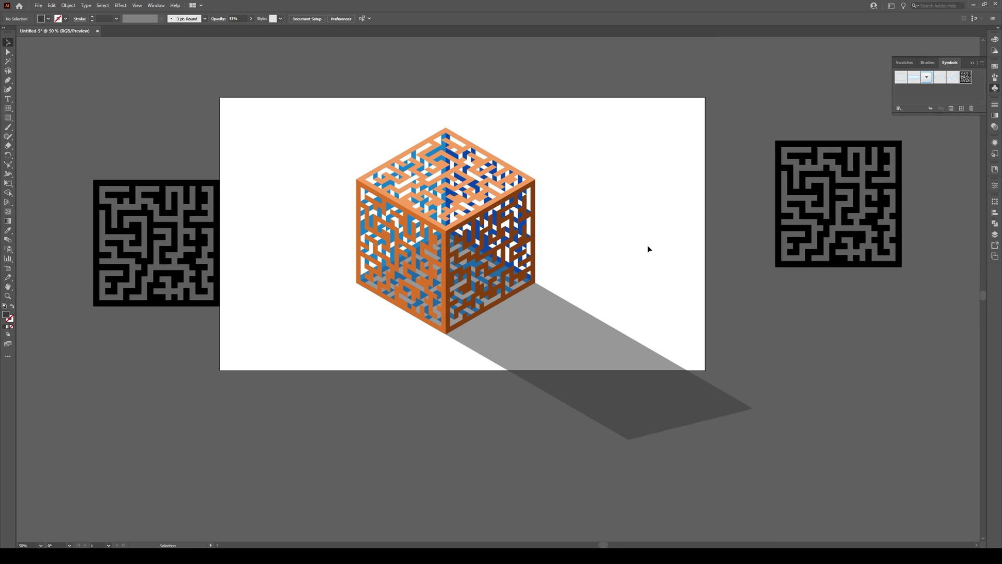
Draw a 1920 by 1080 pt rectangle covering the artboard and send it to the back as a background
key(m)
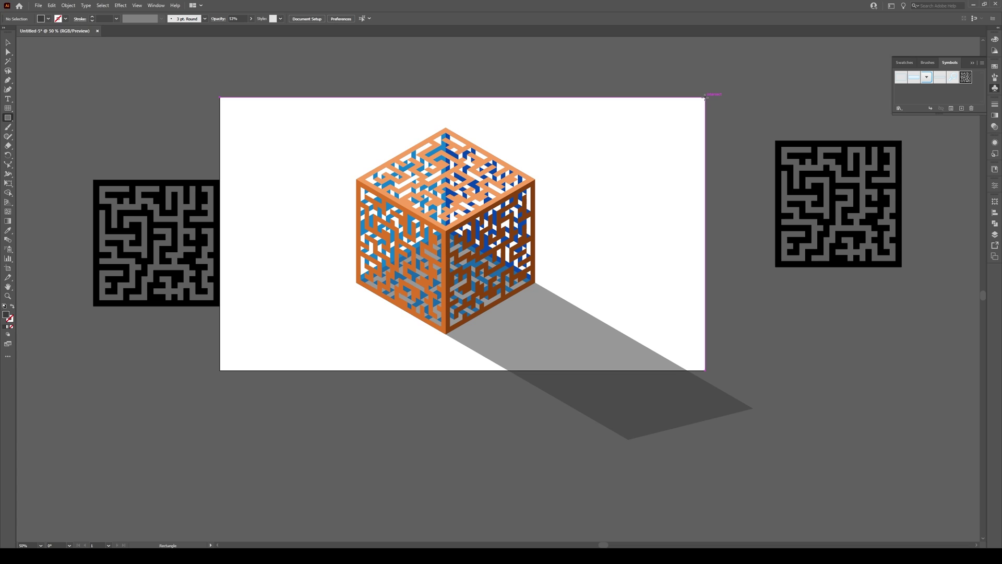
drag(705, 97, 220, 370)
key(v)
right_click(257, 337)
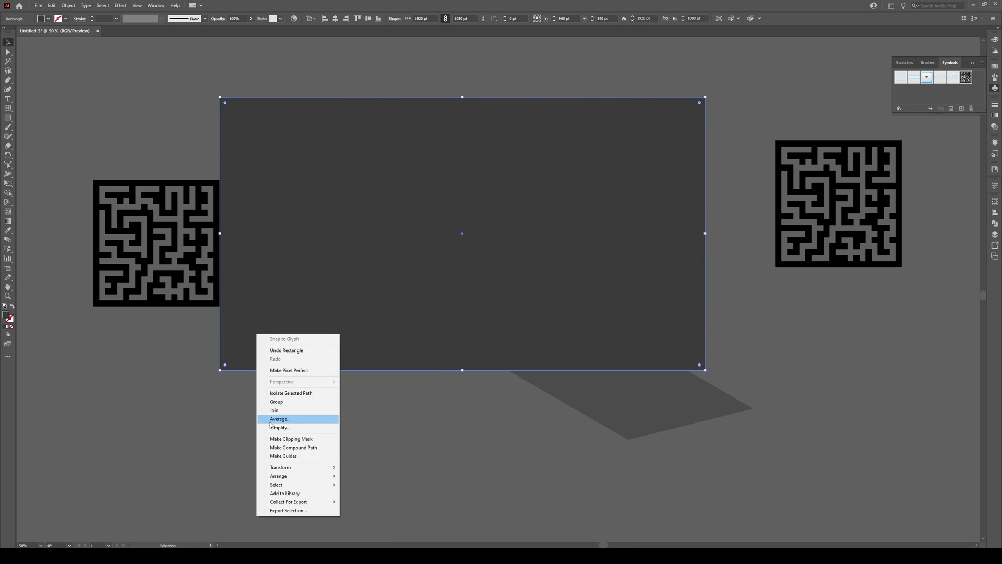
mouse_move(293, 477)
click(367, 502)
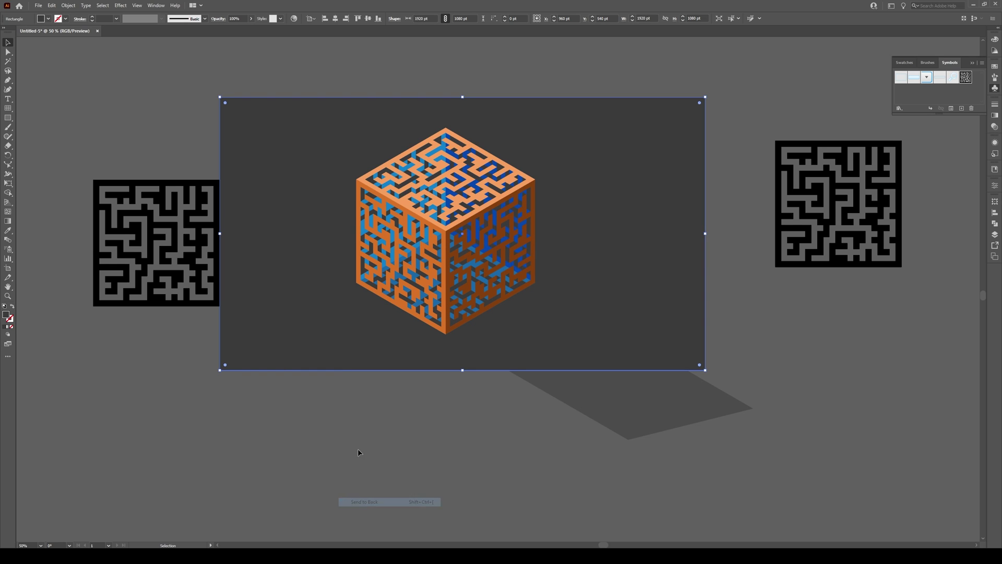
Fill the background rectangle with a light gray
scroll(353, 266, up, 1)
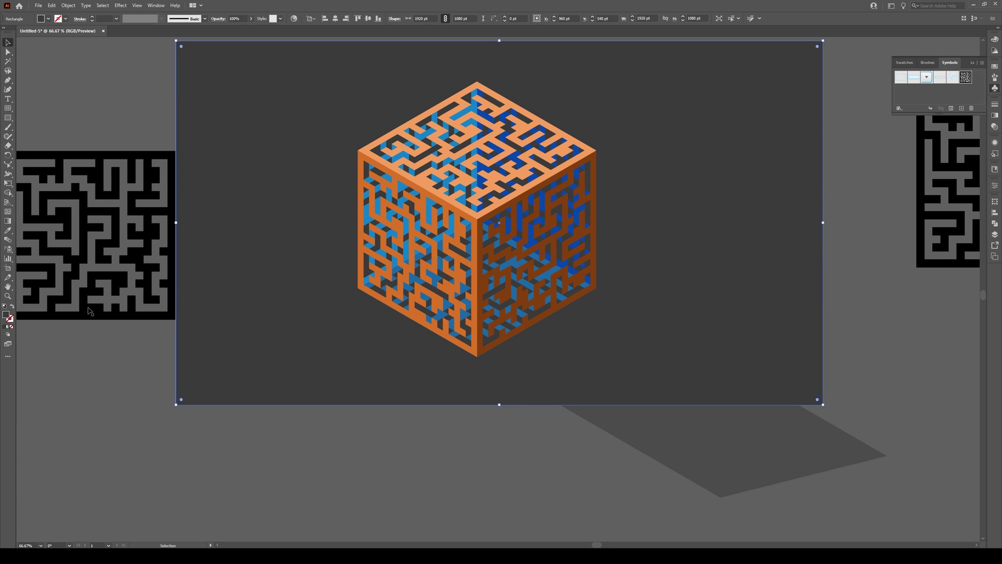
double_click(5, 316)
drag(402, 237, 398, 239)
click(571, 231)
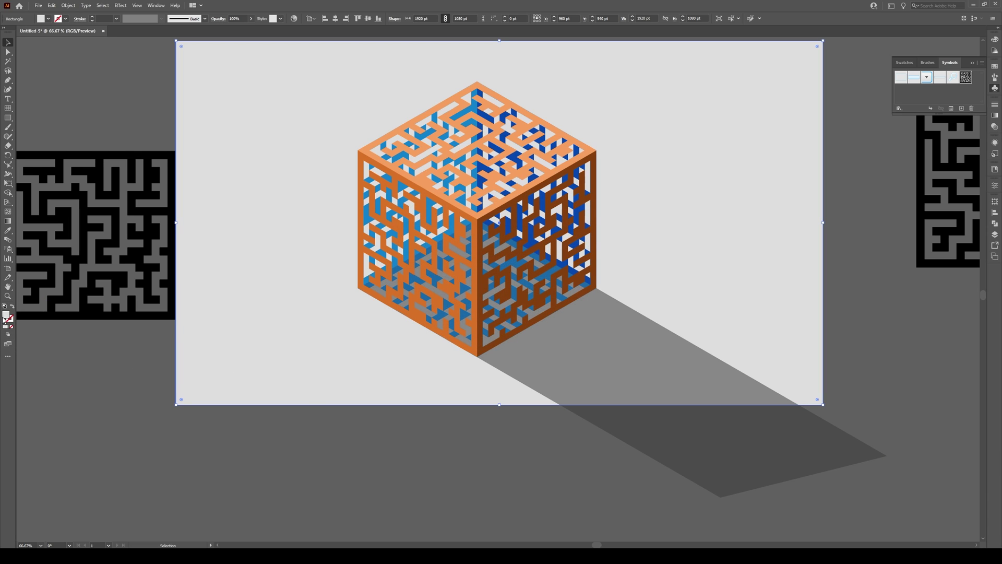
Change the background rectangle's fill to the near-white gray EEEEEE and deselect it
double_click(5, 315)
text(eeeeee)
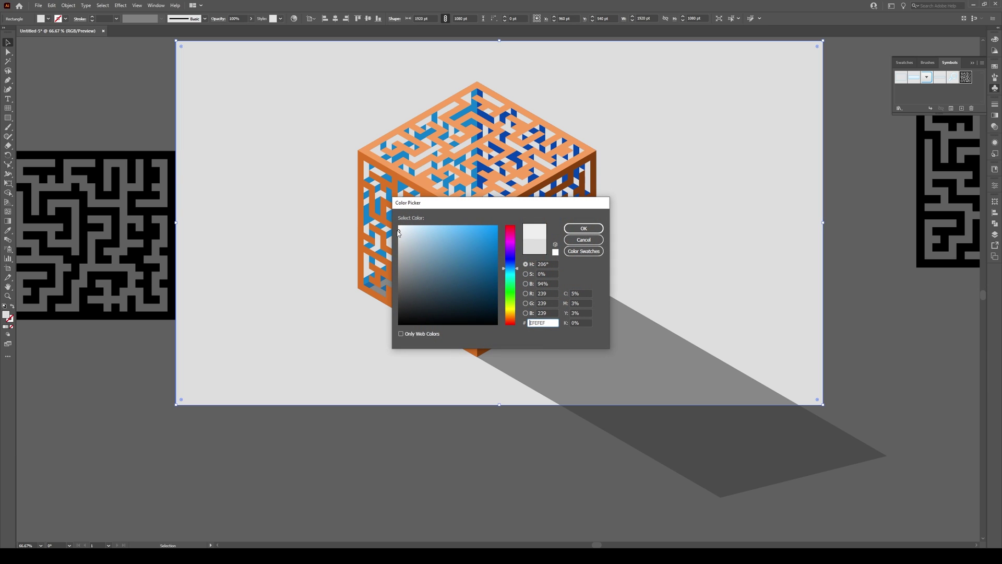
click(584, 228)
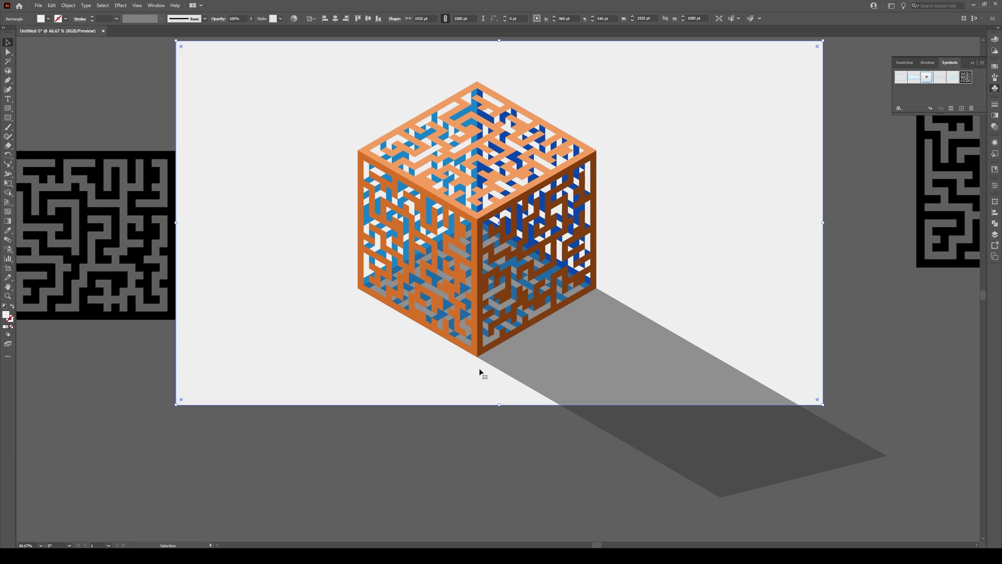
click(441, 448)
Draw another rectangle exactly covering the artboard on top of all the artwork, leaving it deselected
scroll(421, 397, down, 1)
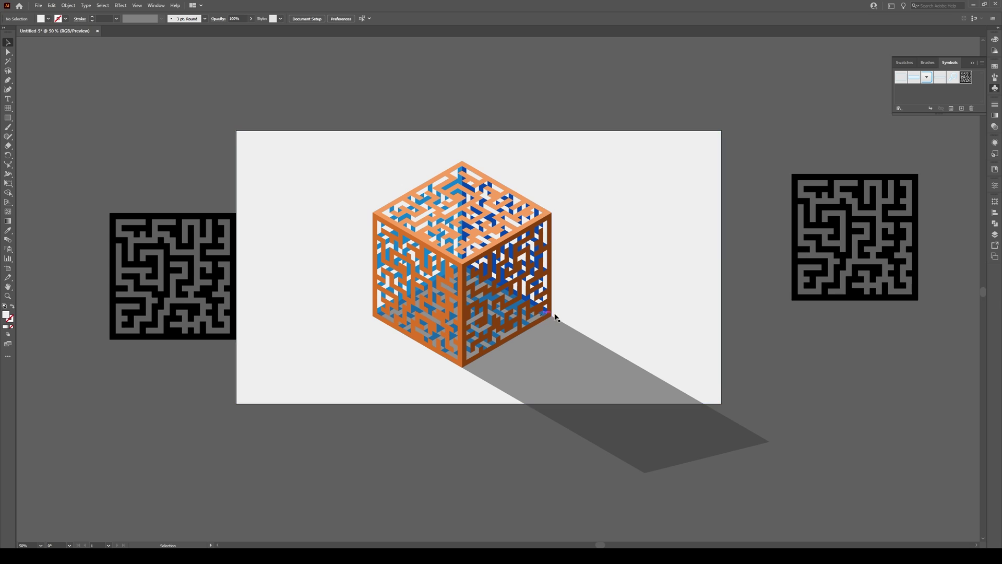
key(m)
drag(722, 130, 236, 403)
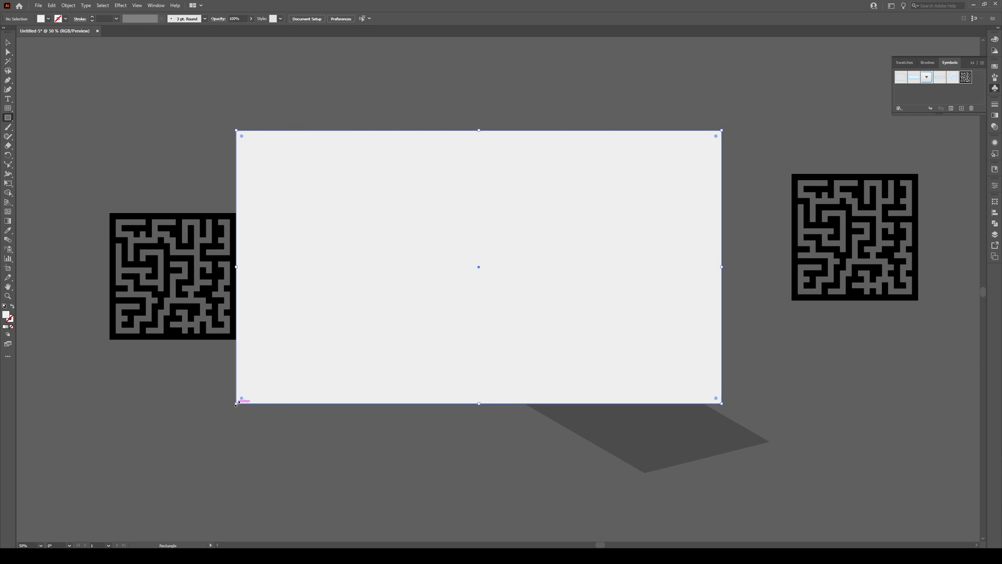
key(v)
click(743, 111)
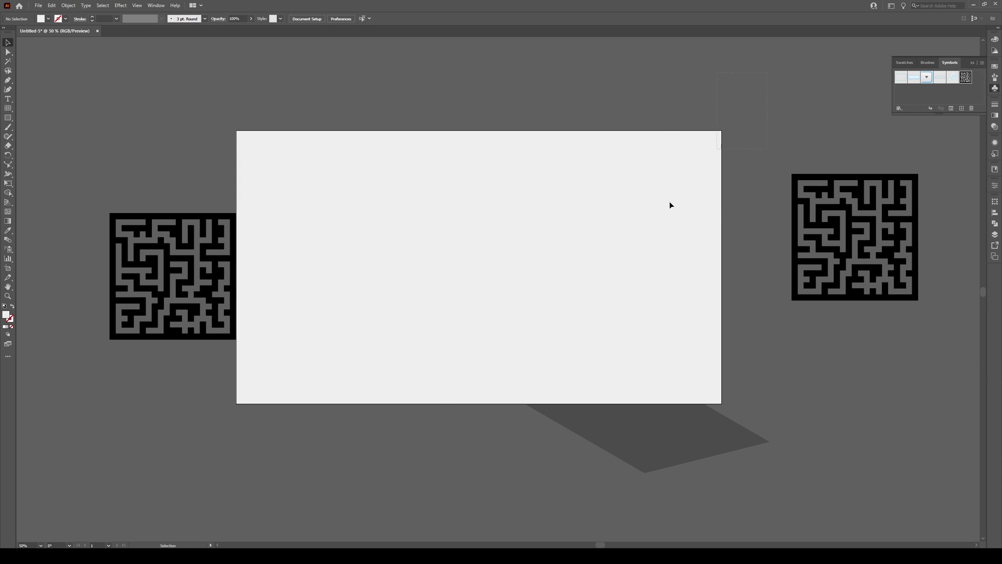
Select the cube, shadow and both artboard-sized rectangles together and make a clipping mask that crops the shadow to the artboard
key(ctrl+a)
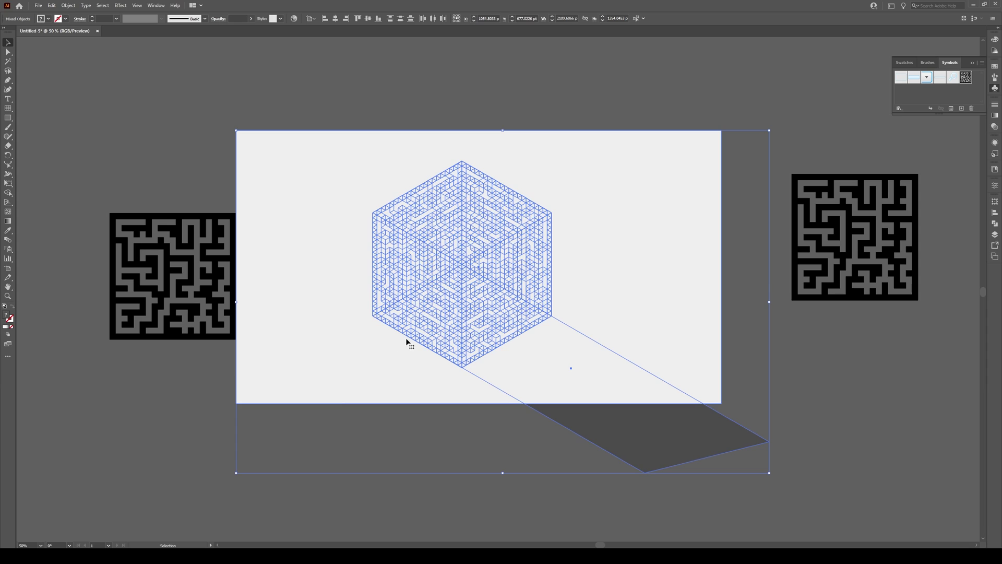
right_click(354, 357)
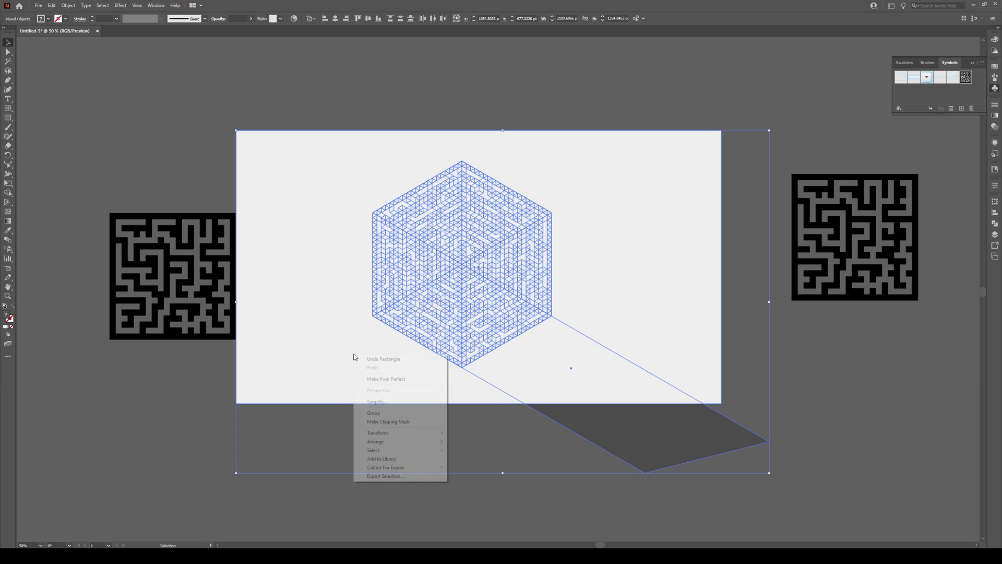
click(417, 422)
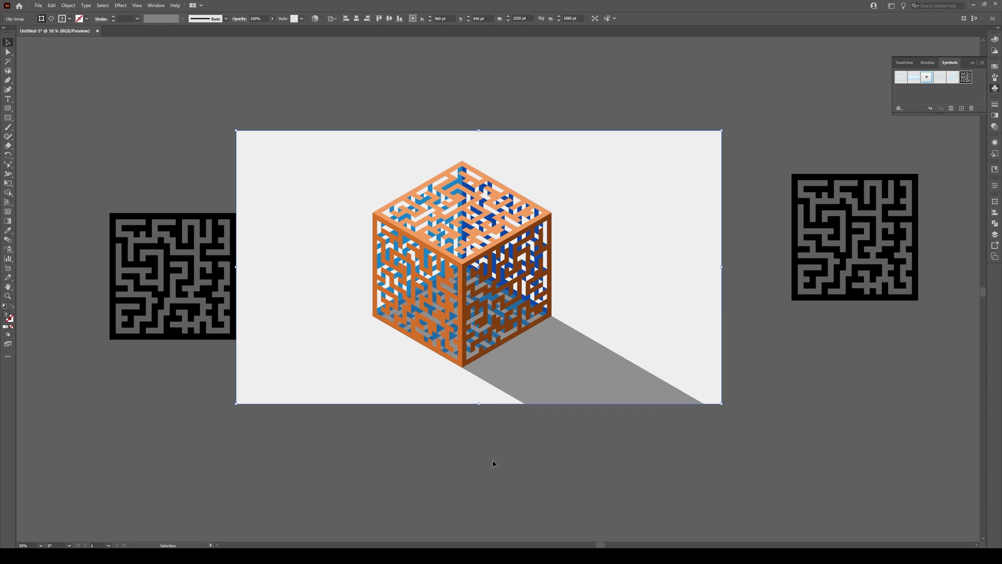
click(467, 463)
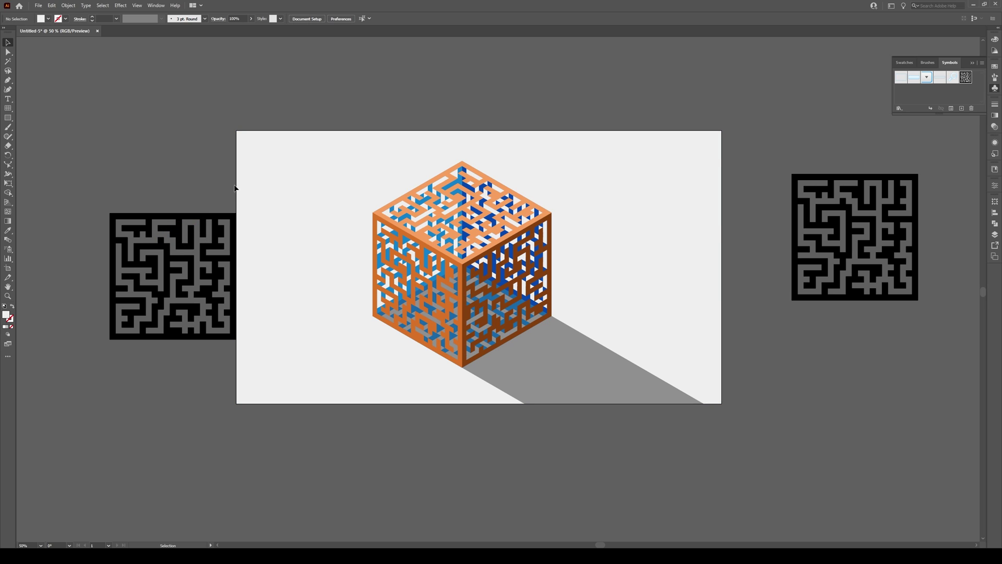
scroll(256, 214, up, 1)
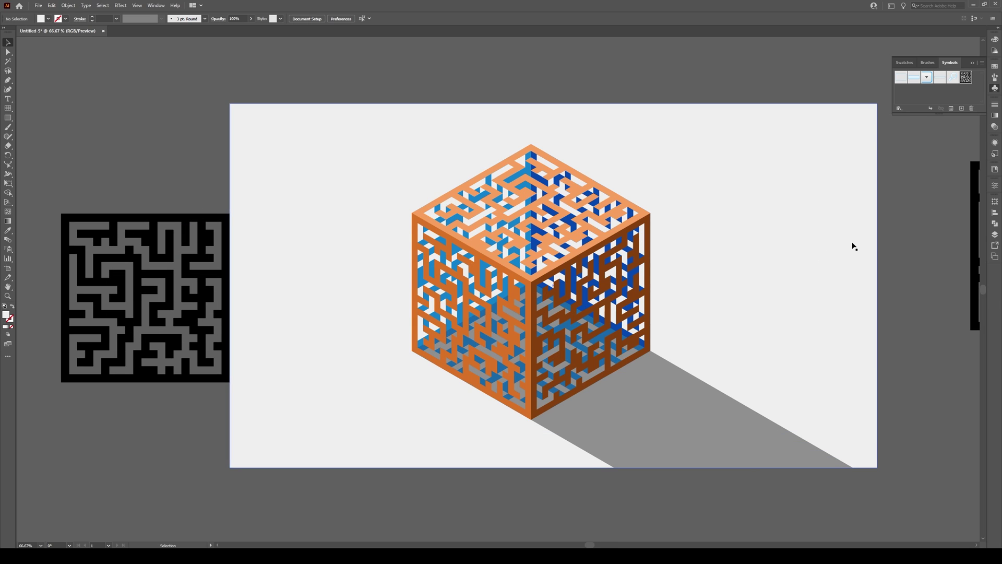